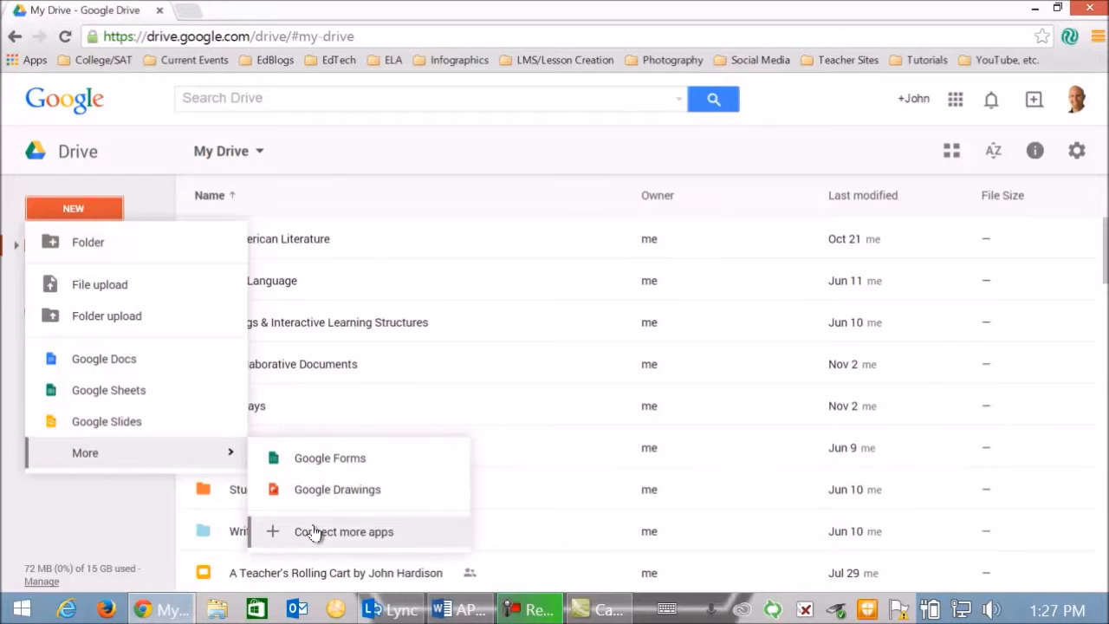
- Search the apps that can be connected to Drive for "kaizena" and close the app list
left_click(319, 535)
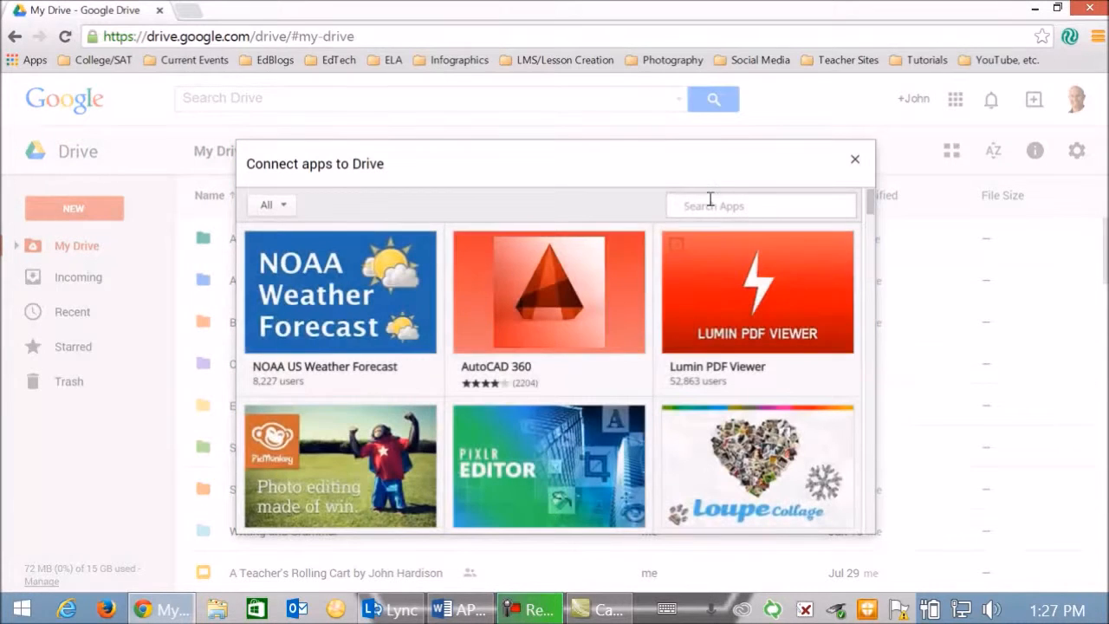
type("kaizena")
key("Return")
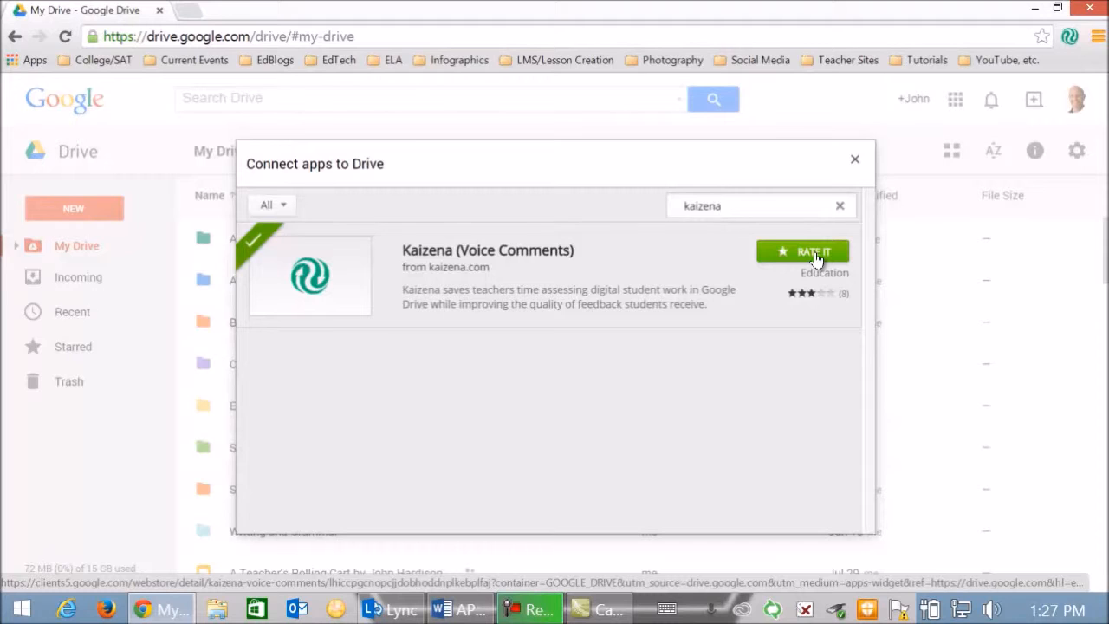
left_click(855, 163)
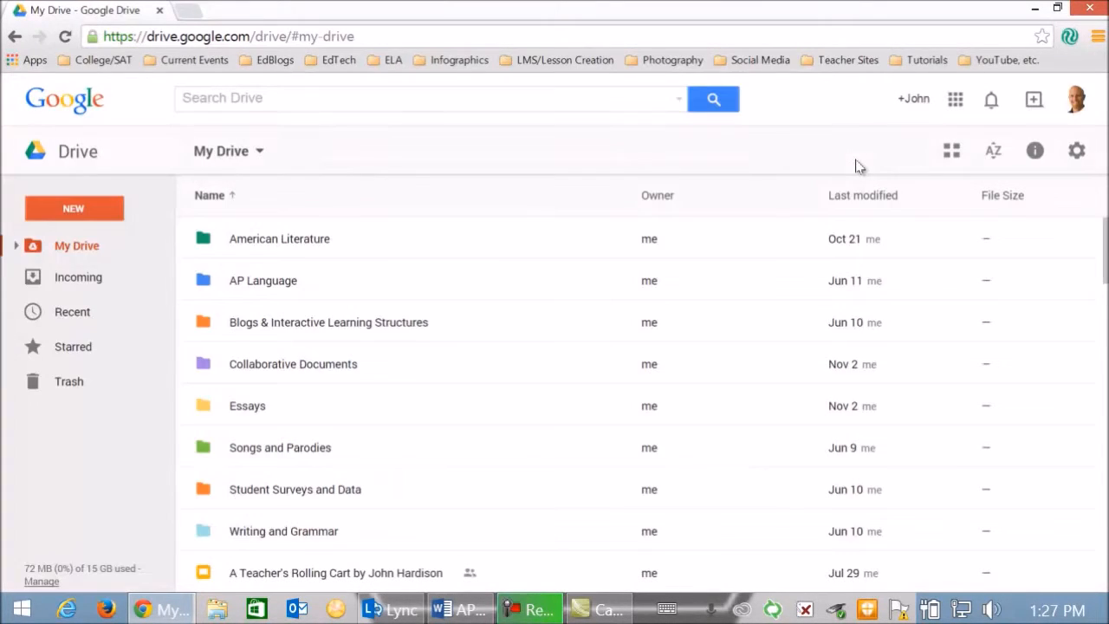
- Open "A Mock Essay #1" from the Essays folder with Kaizena
double_click(264, 412)
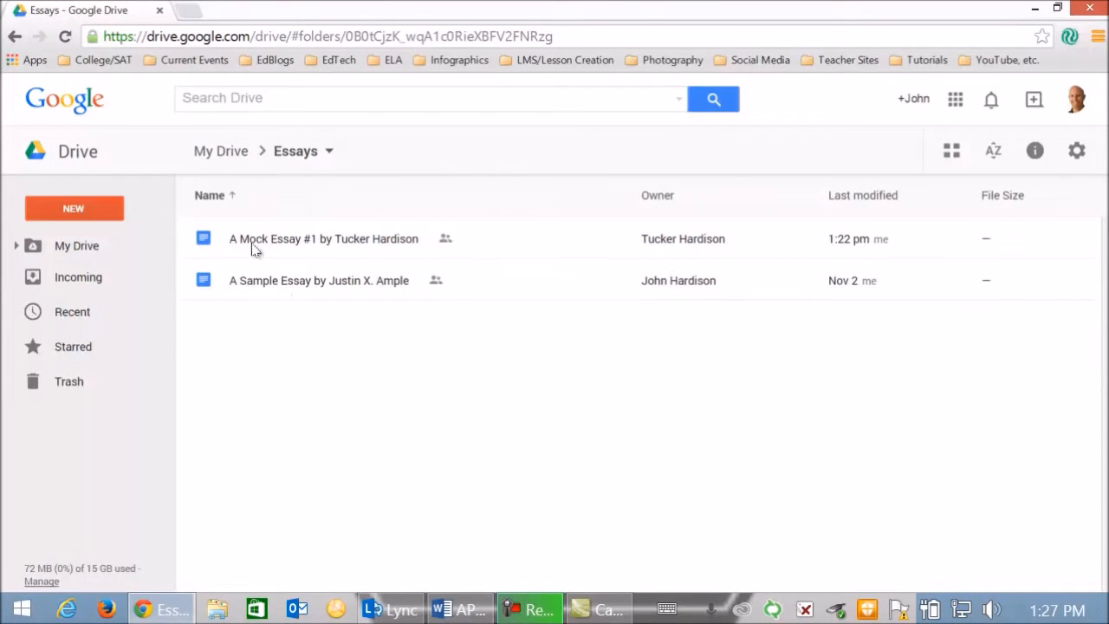
right_click(389, 242)
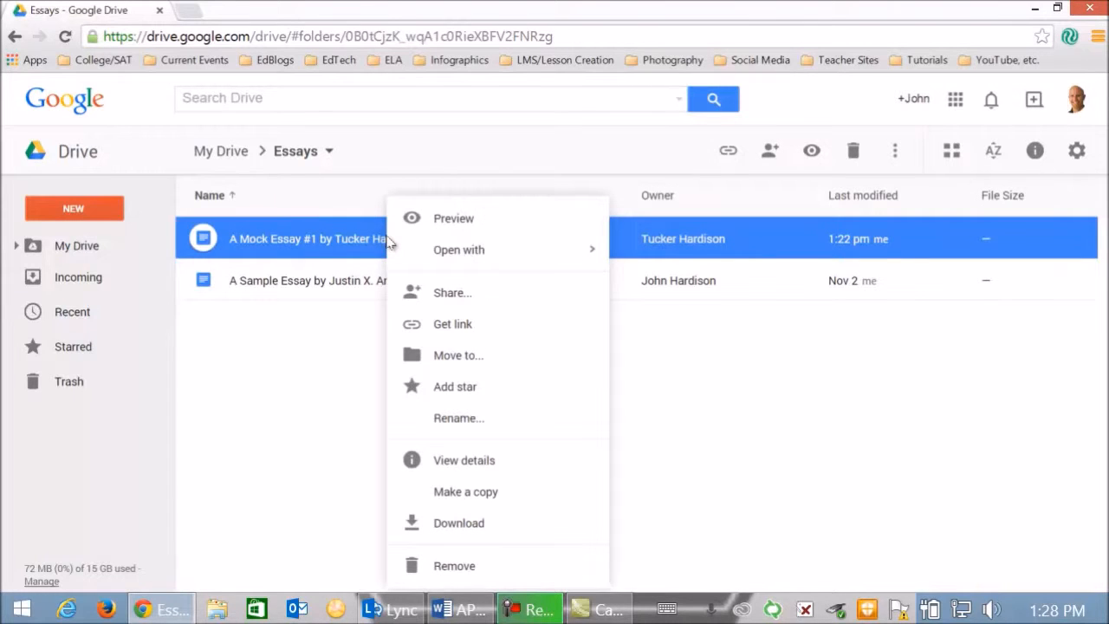
mouse_move(443, 258)
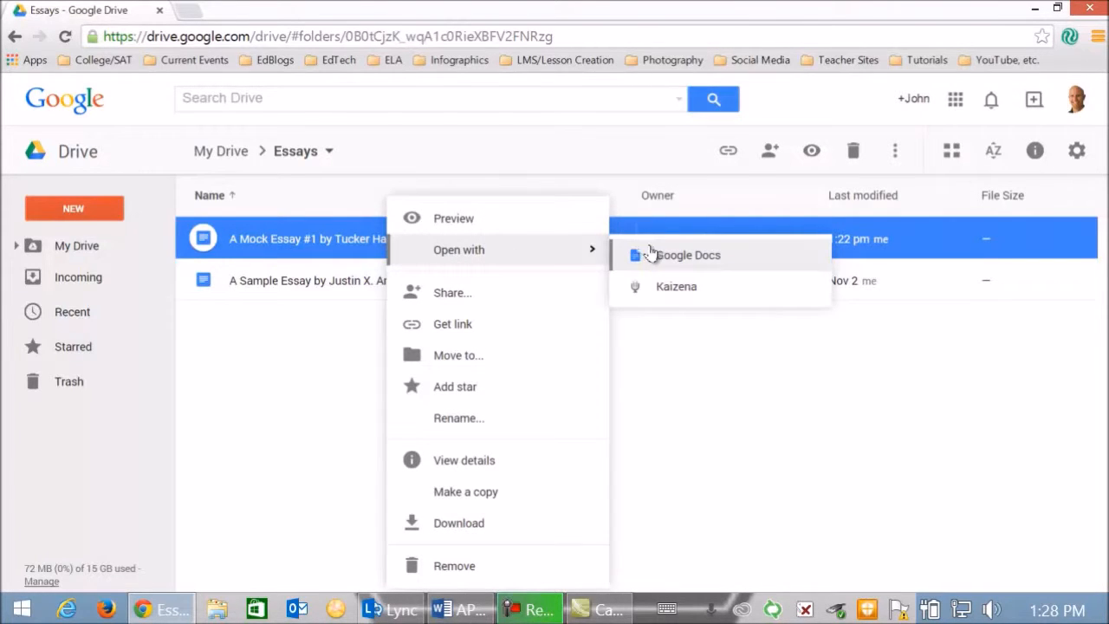
left_click(666, 298)
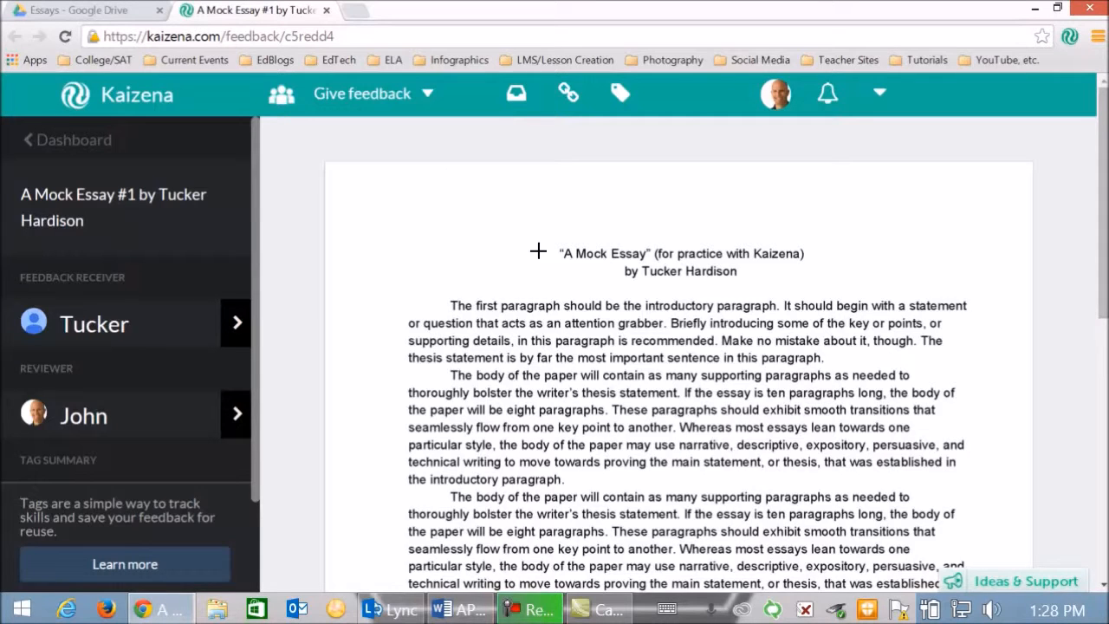
- Highlight the essay's title and author lines without a tag and record a voice comment of about 12 seconds on them
left_click_drag(549, 242, 841, 284)
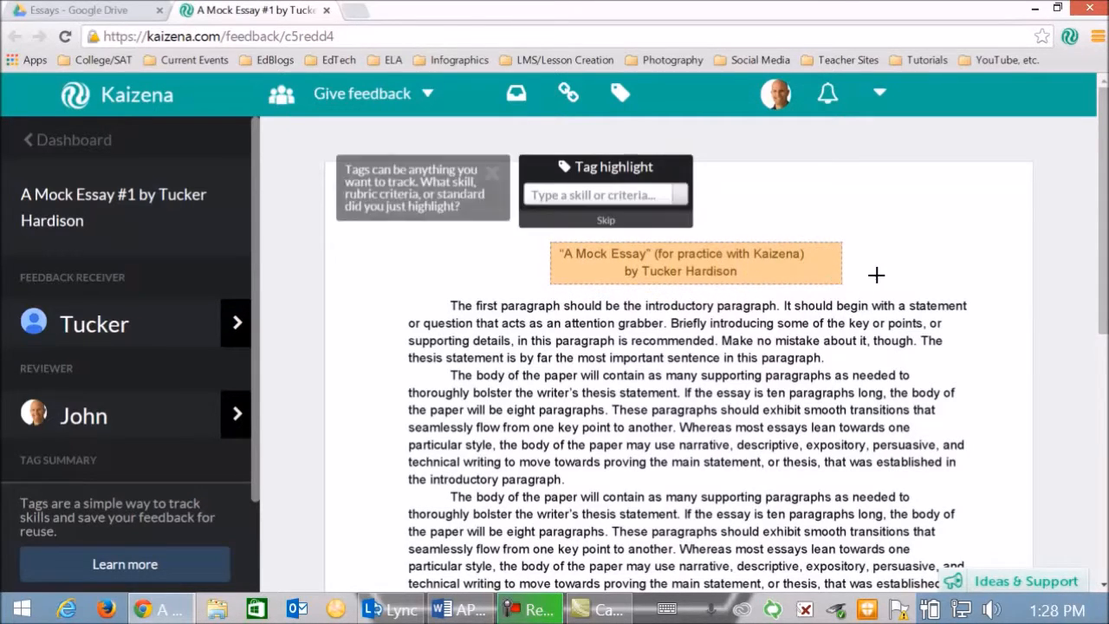
left_click(605, 223)
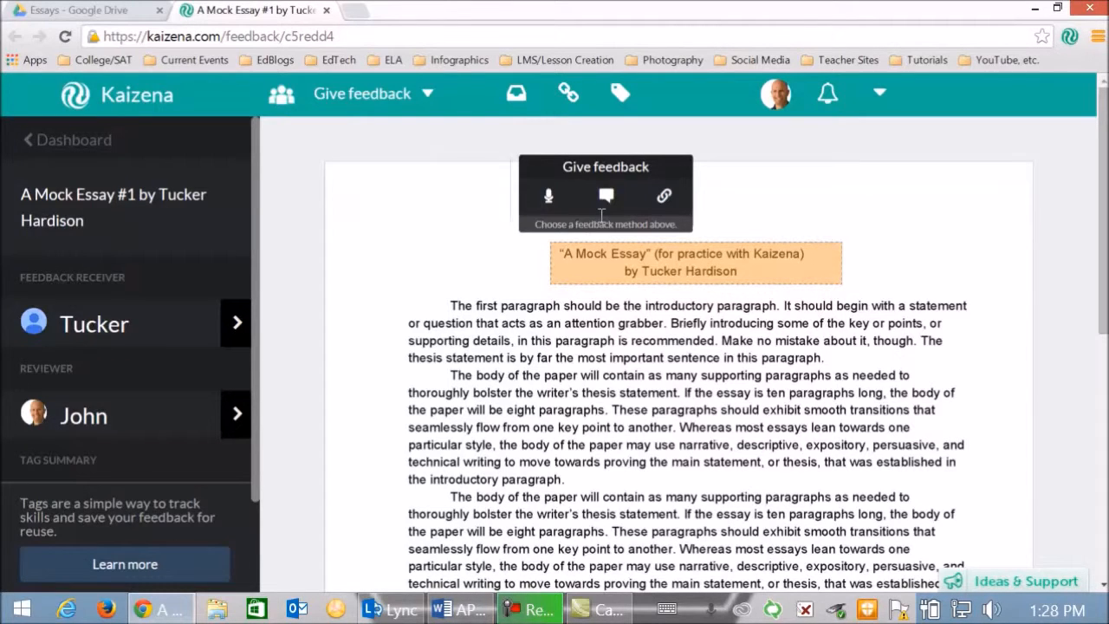
left_click(548, 192)
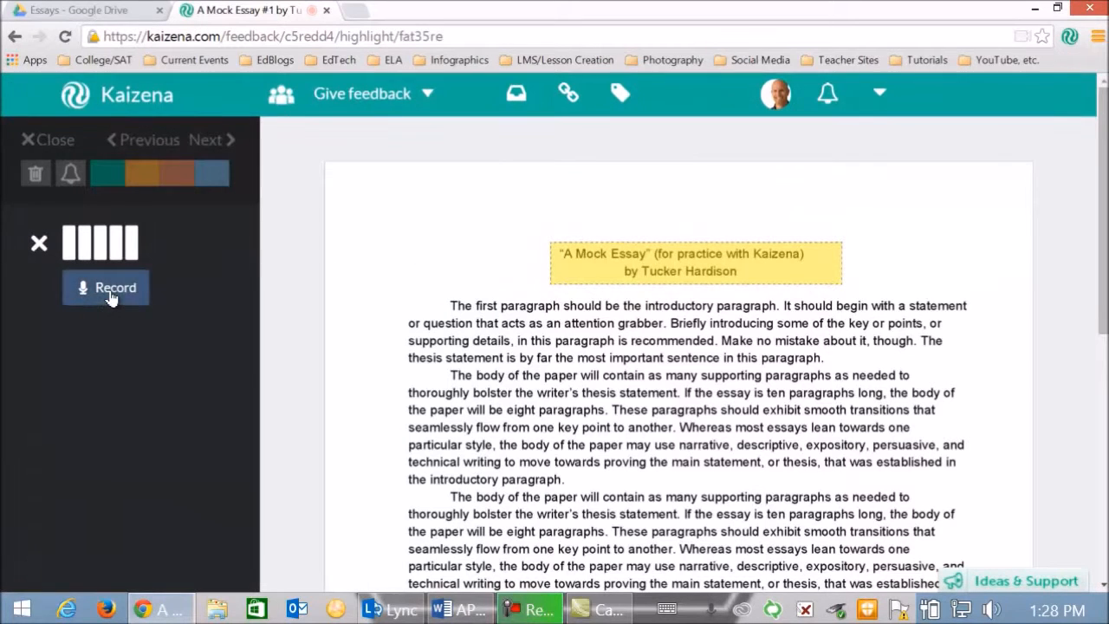
left_click(111, 295)
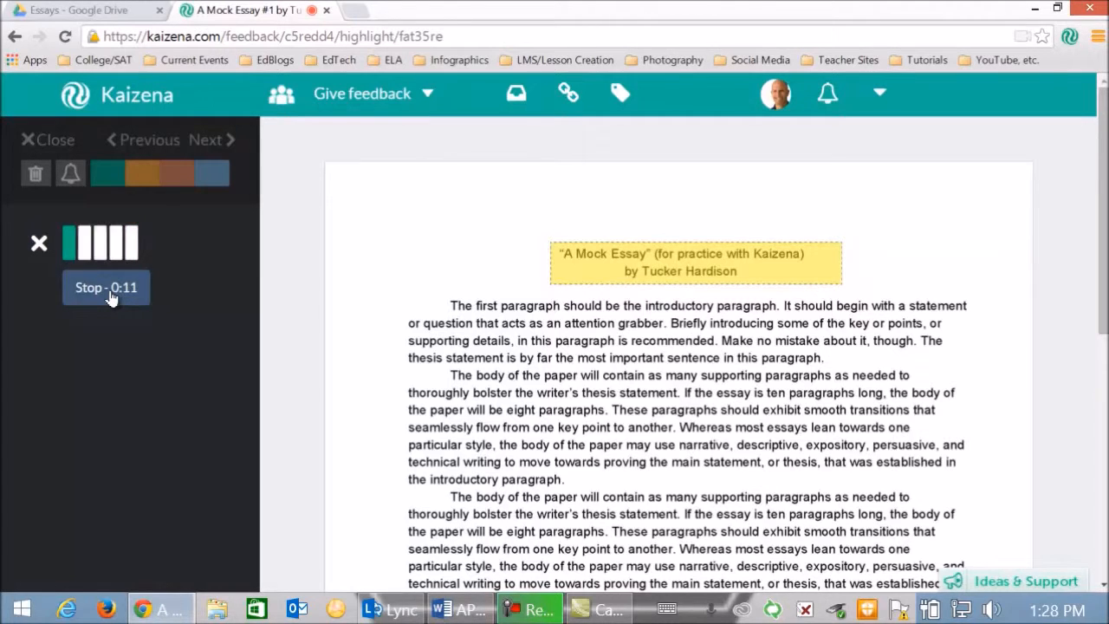
left_click(110, 295)
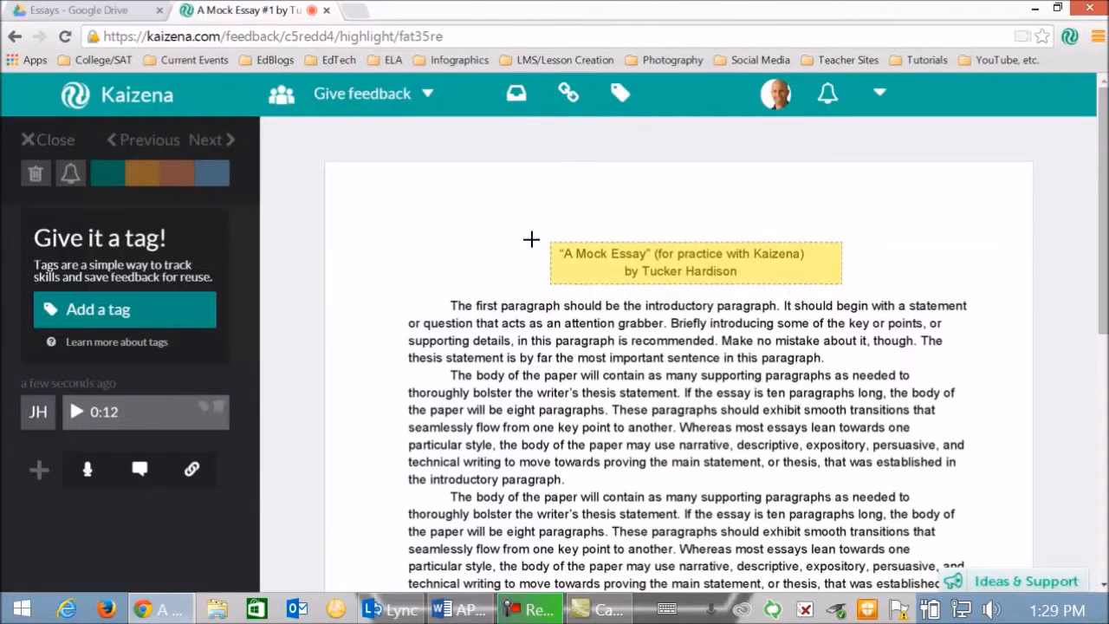
- Try other colours on the title highlight and set it to orange
left_click(102, 178)
left_click(178, 173)
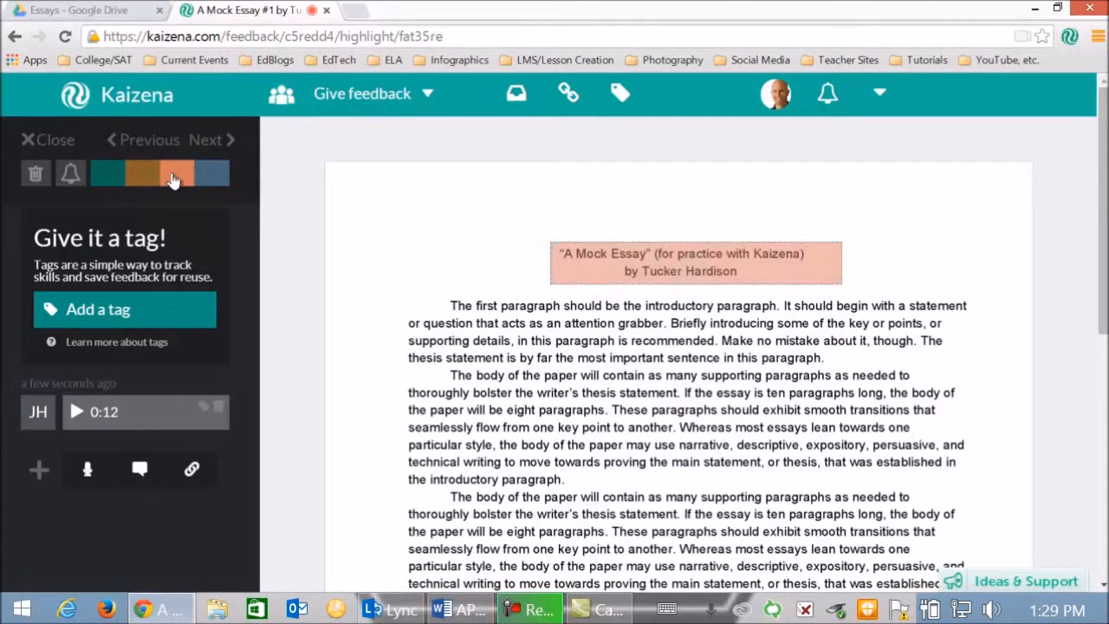
left_click(147, 174)
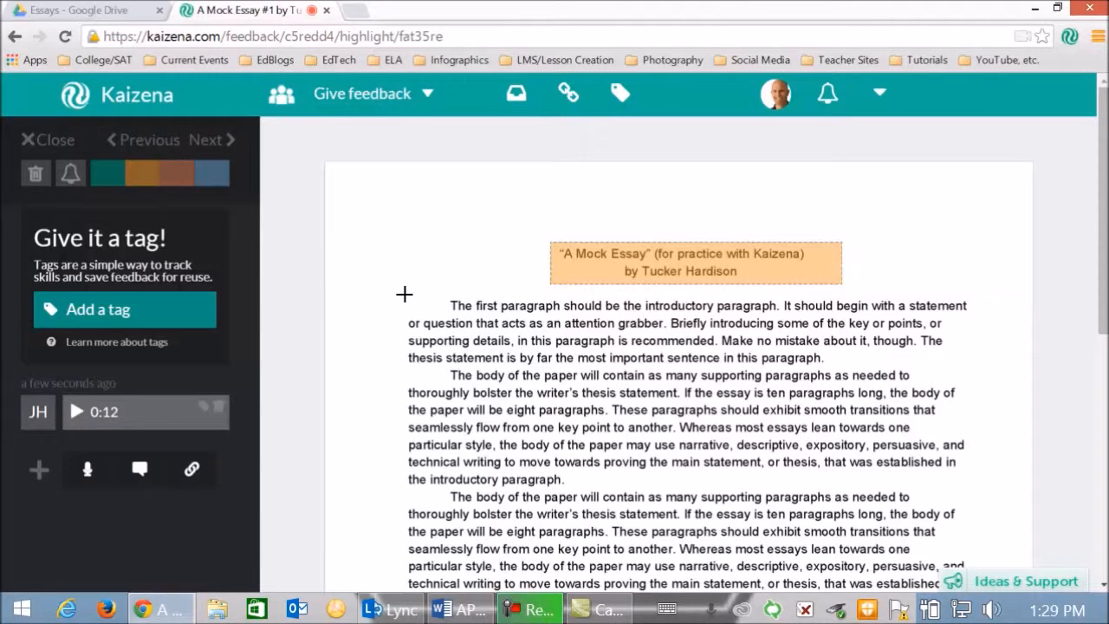
- Record an untagged voice comment of about 12 seconds on the introductory paragraph and colour its highlight blue
left_click_drag(423, 295, 995, 364)
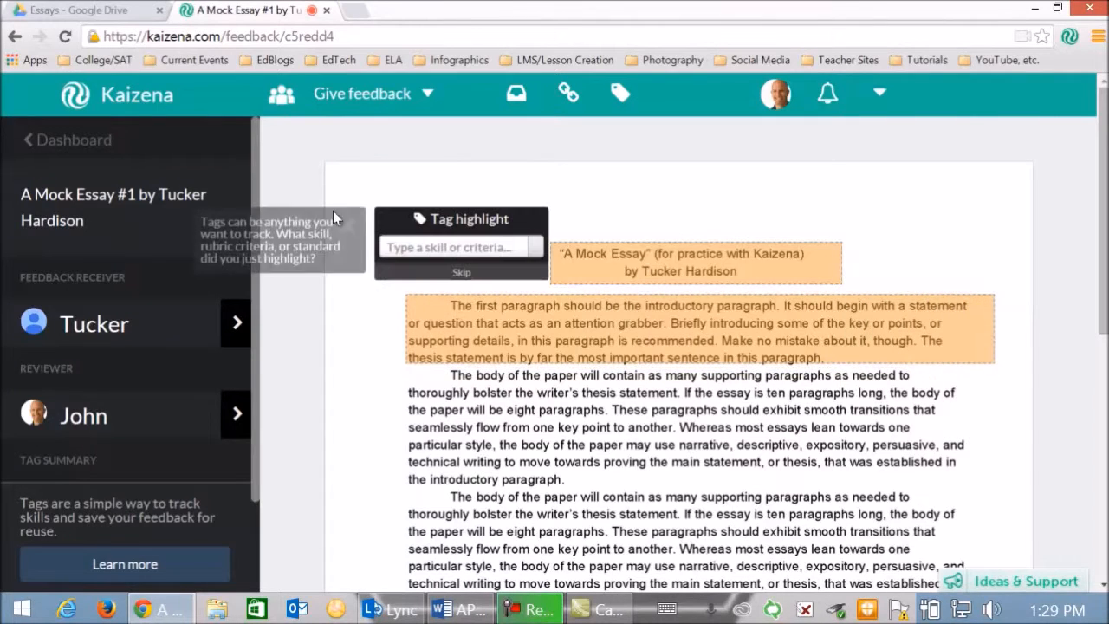
left_click(460, 272)
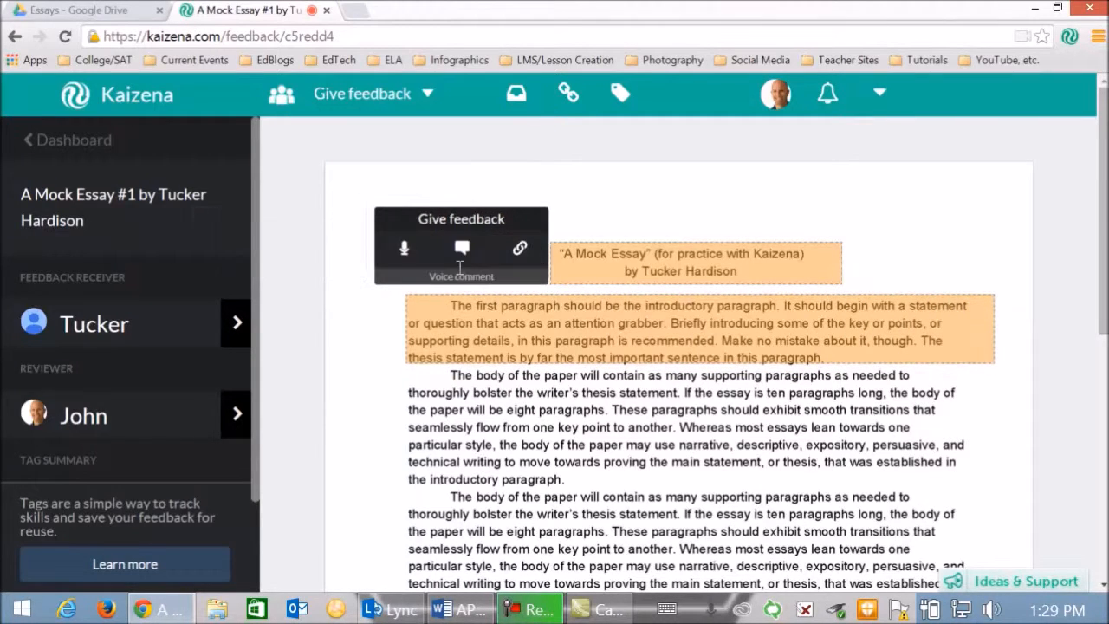
left_click(404, 251)
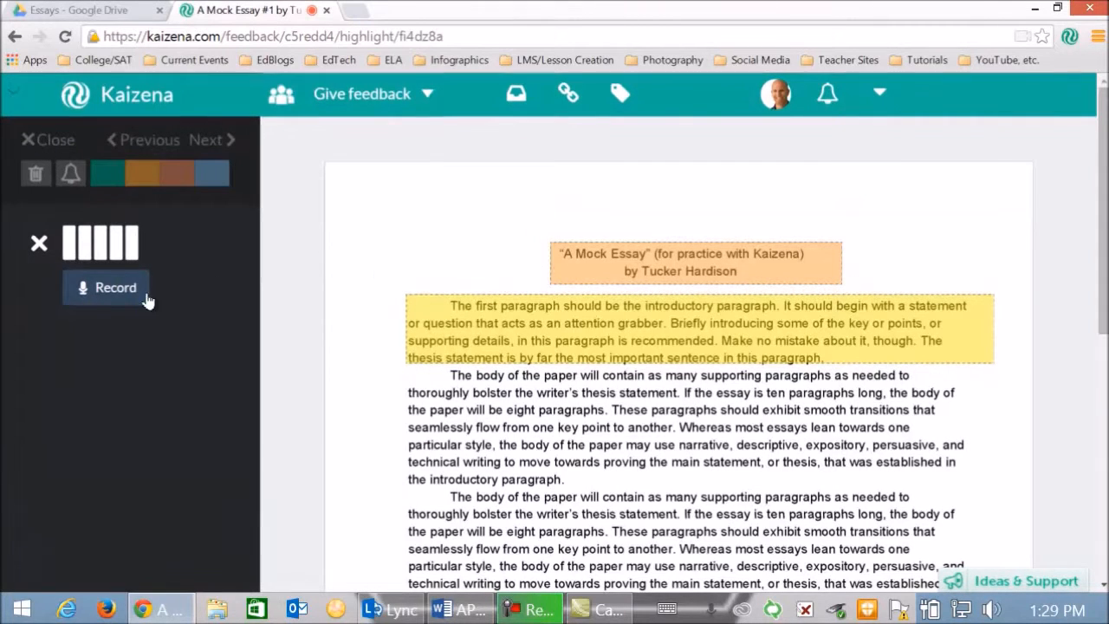
left_click(110, 295)
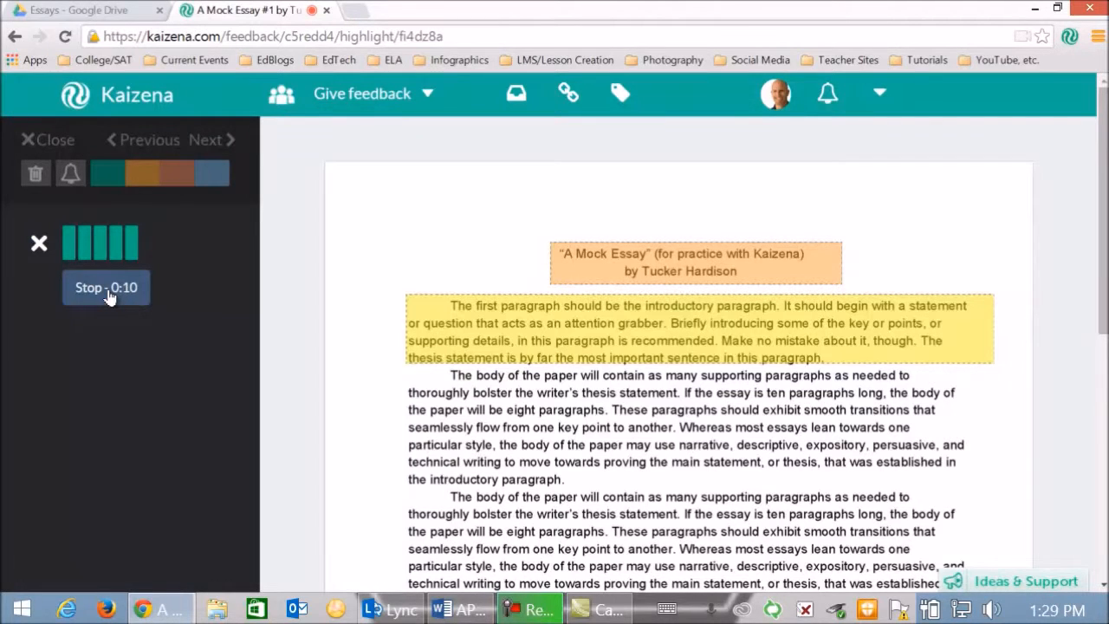
left_click(110, 294)
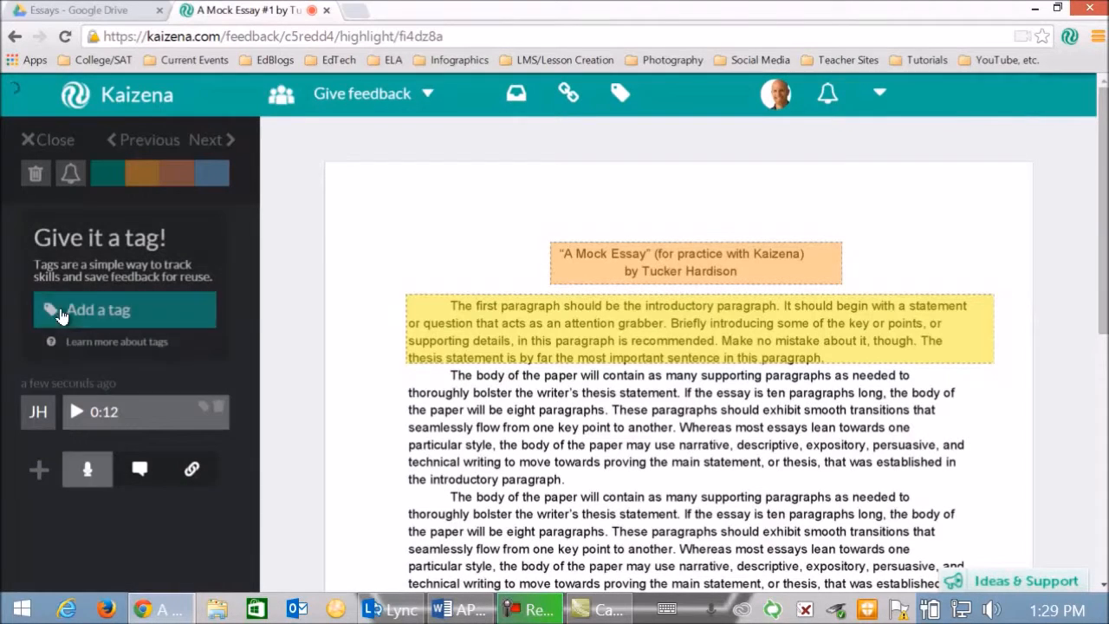
left_click(217, 185)
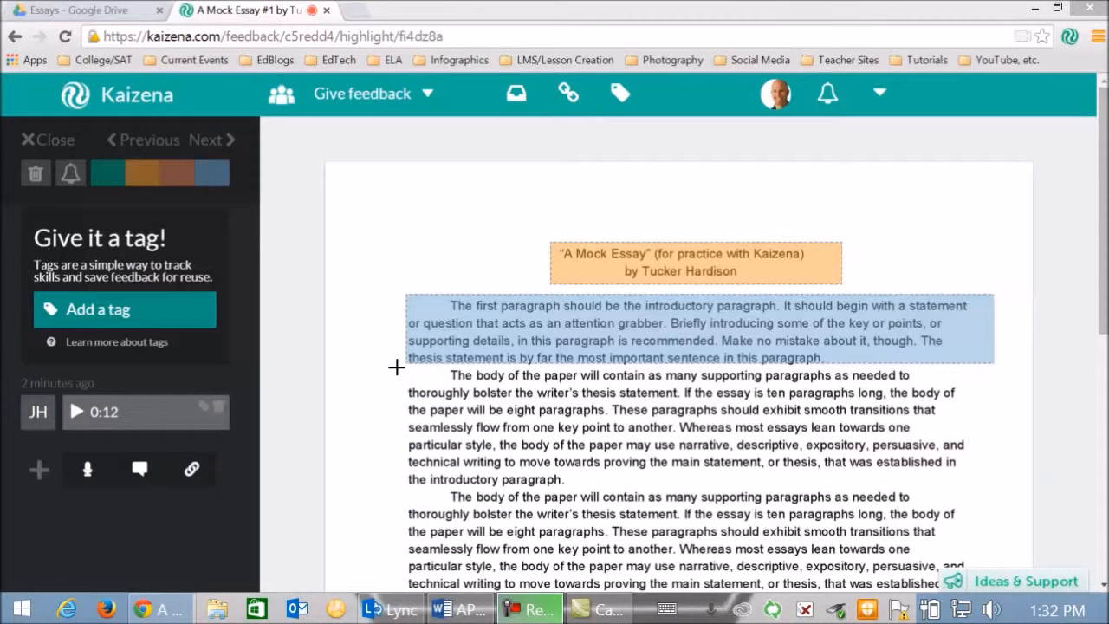
- Highlight the first body paragraph without a tag and add the text comment "Just an example." to it
left_click_drag(396, 366, 971, 485)
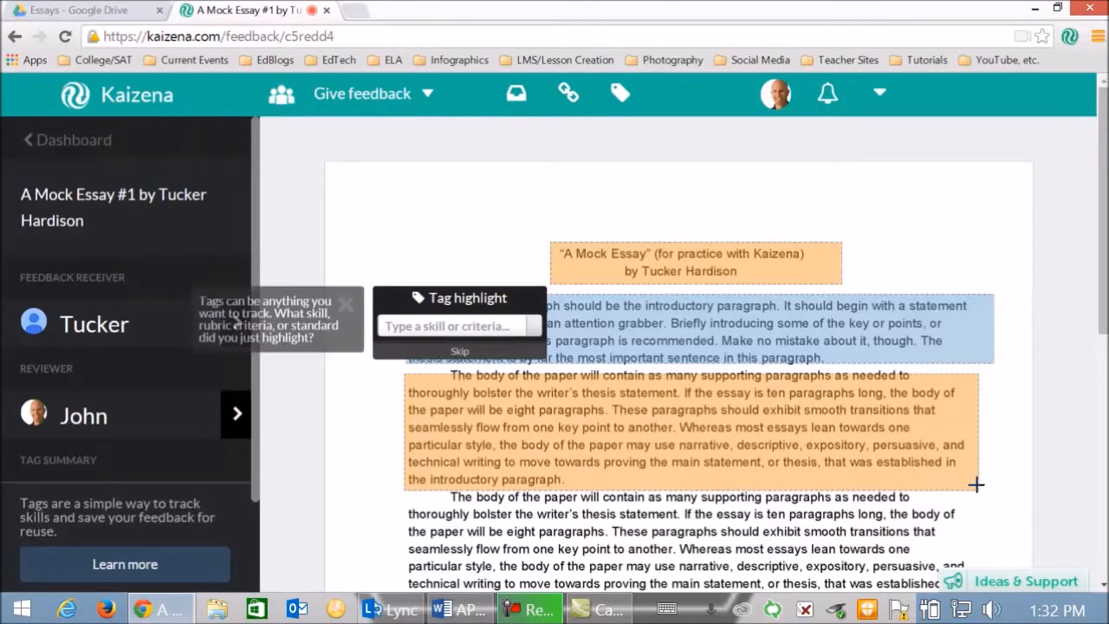
left_click(456, 356)
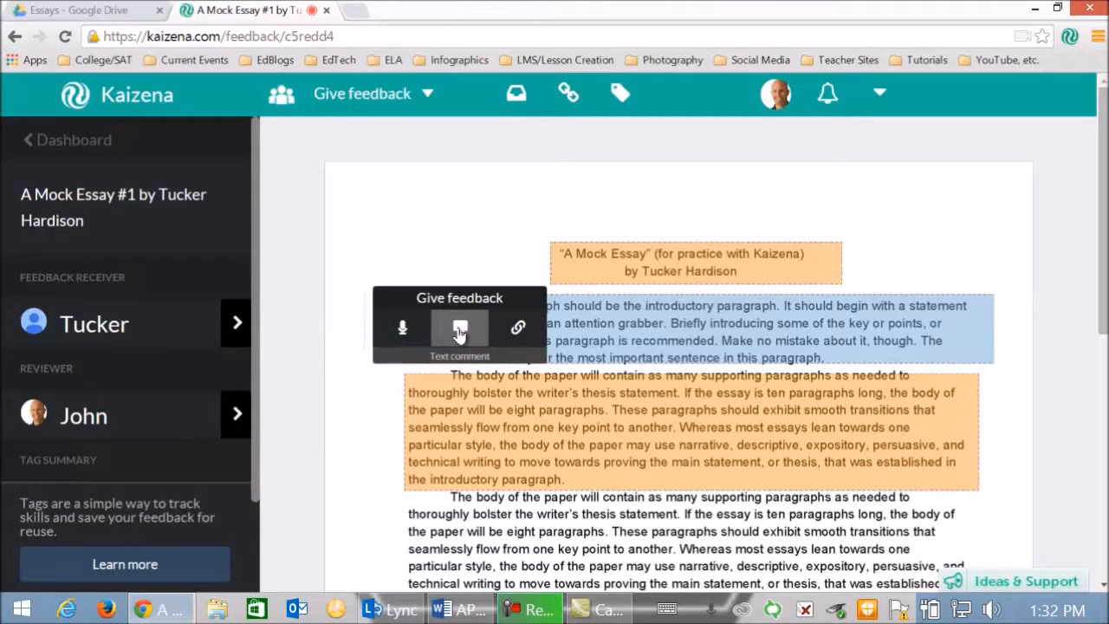
left_click(459, 333)
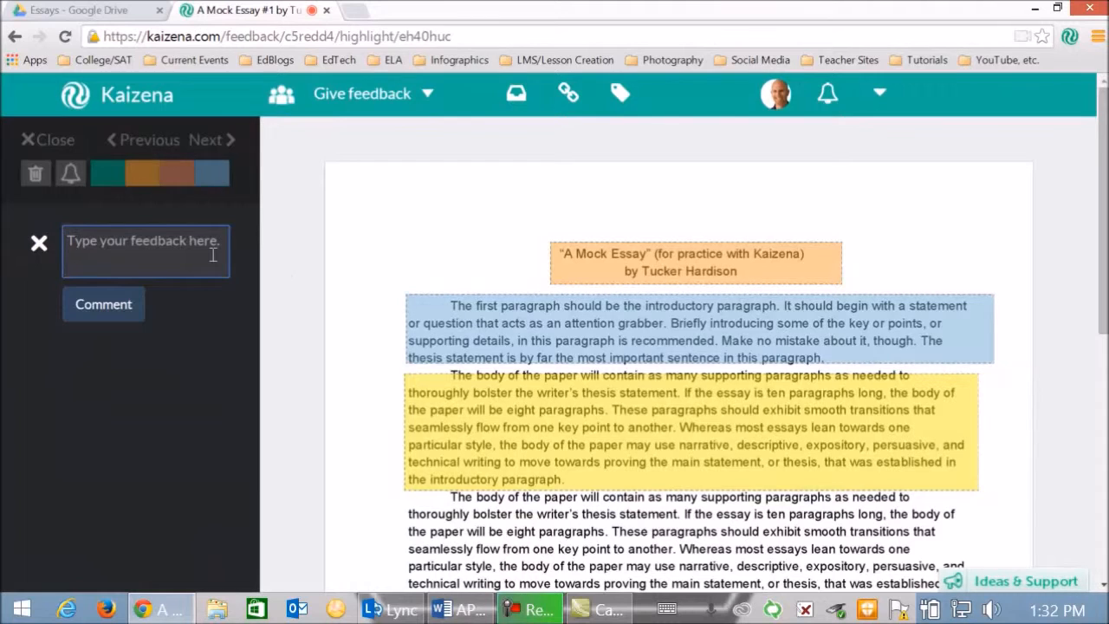
type("Jus")
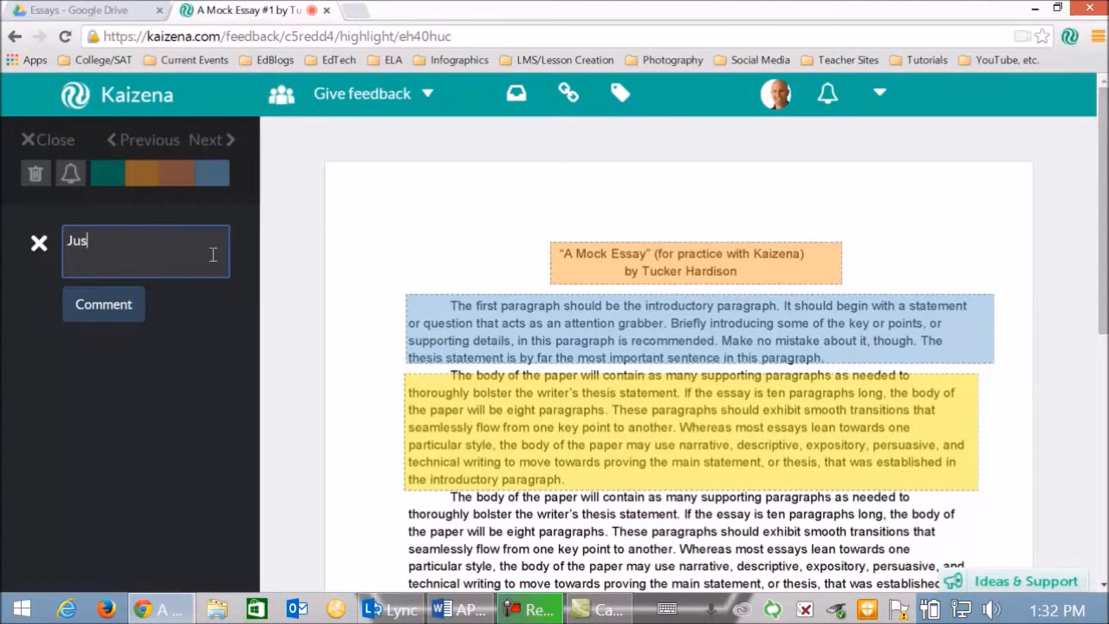
type("t an example")
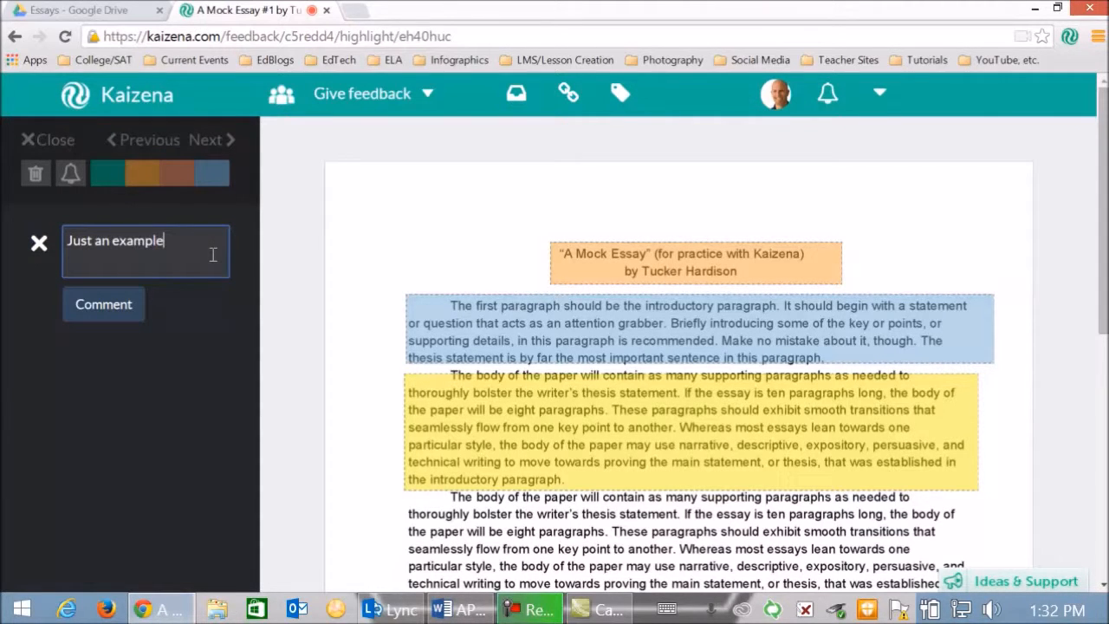
type(".")
left_click(95, 321)
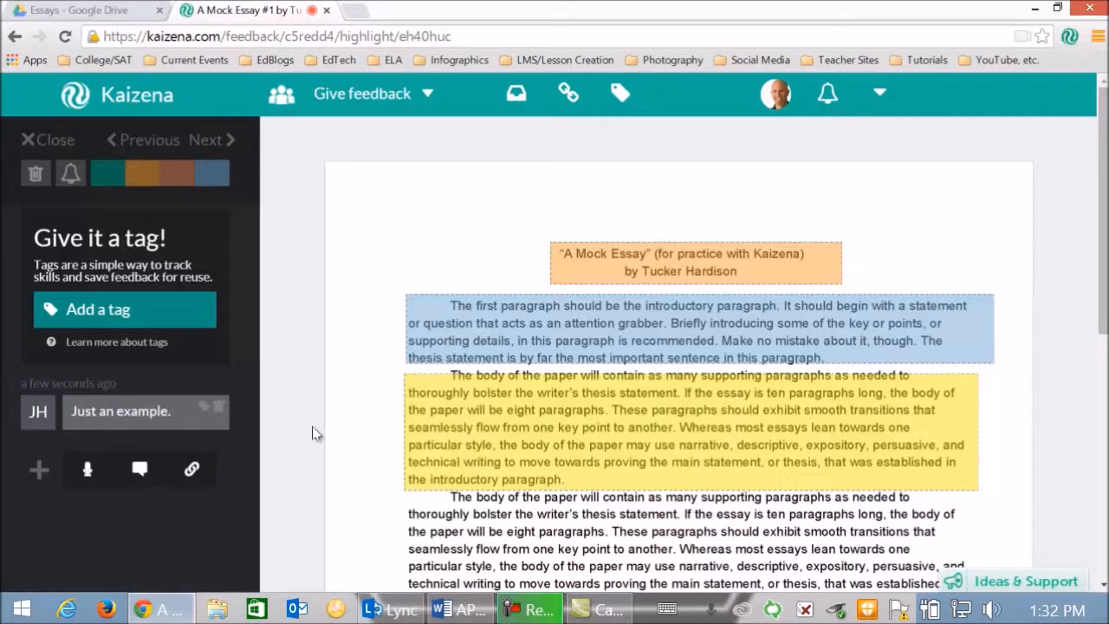
- Switch to Word and review the score descriptions in the AP Open Essay Rubric, including the 4-3 level
scroll(314, 433, "down", 1)
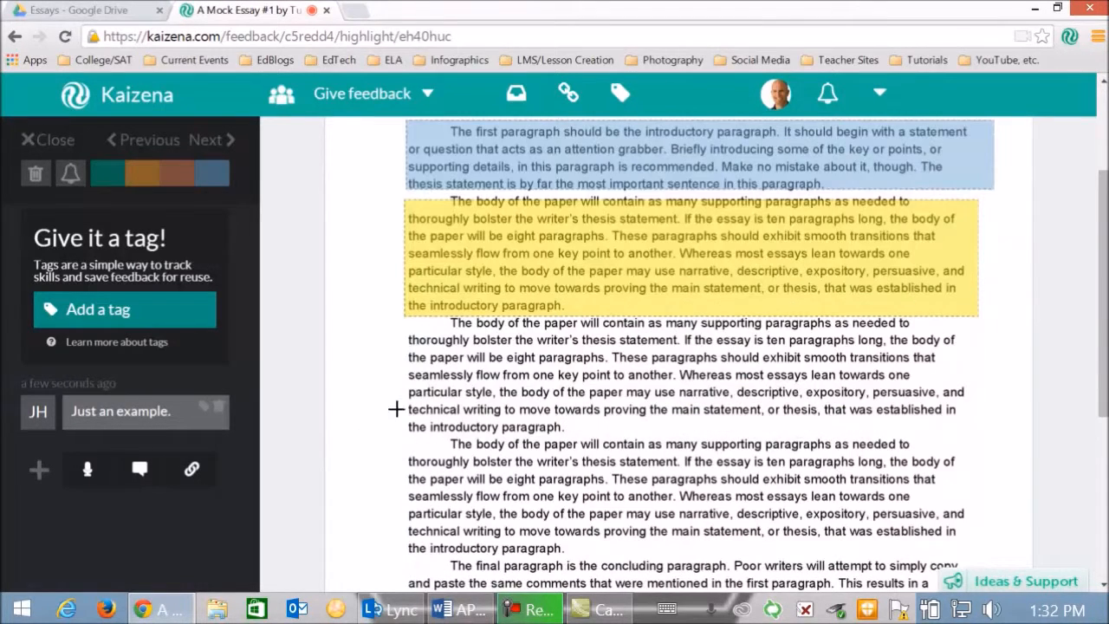
left_click(460, 612)
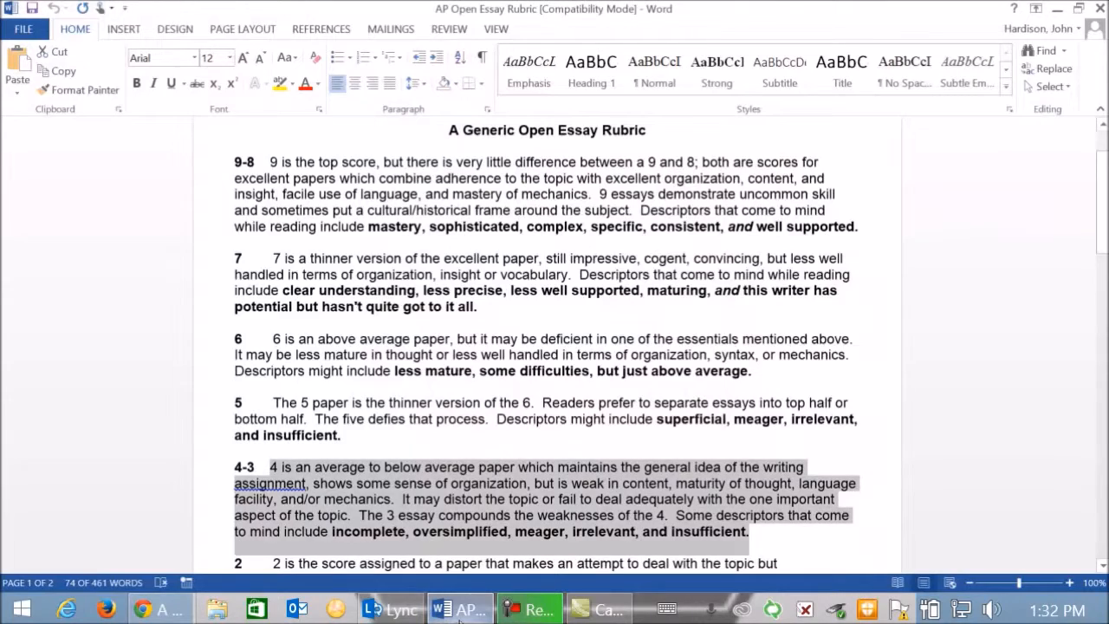
scroll(970, 377, "up", 1)
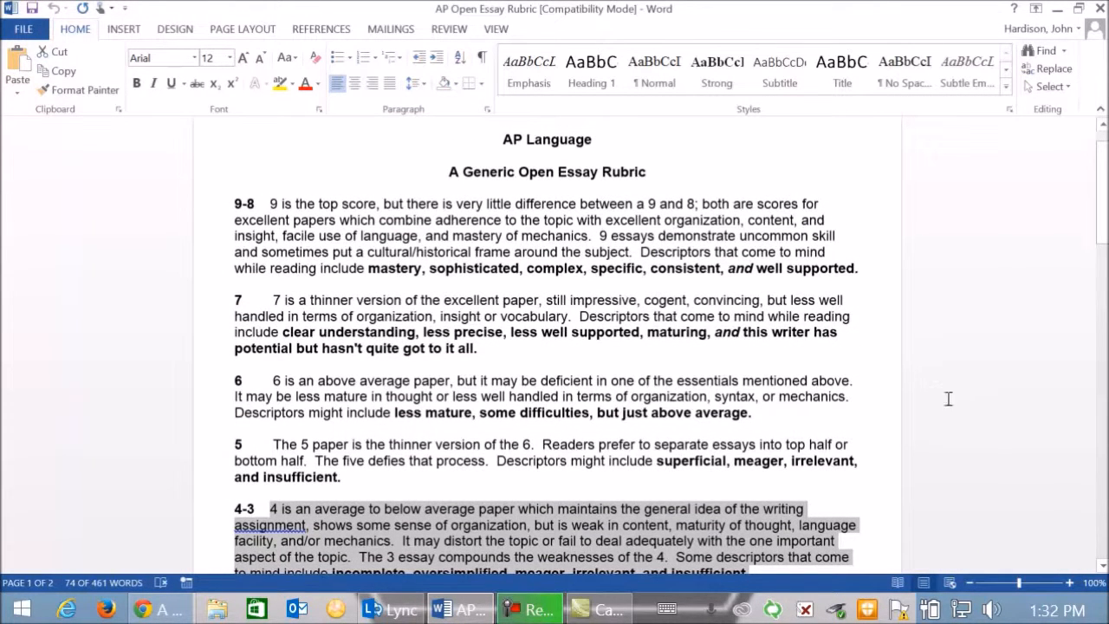
scroll(952, 396, "down", 1)
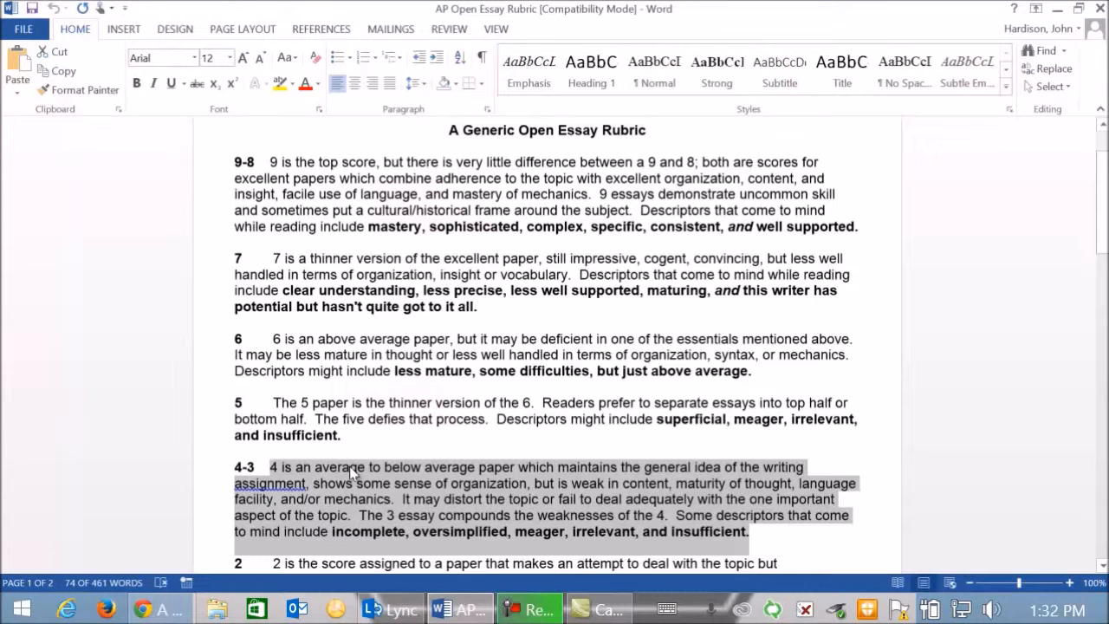
- Switch back to Kaizena and highlight the essay's whole concluding paragraph without adding a tag
left_click(160, 612)
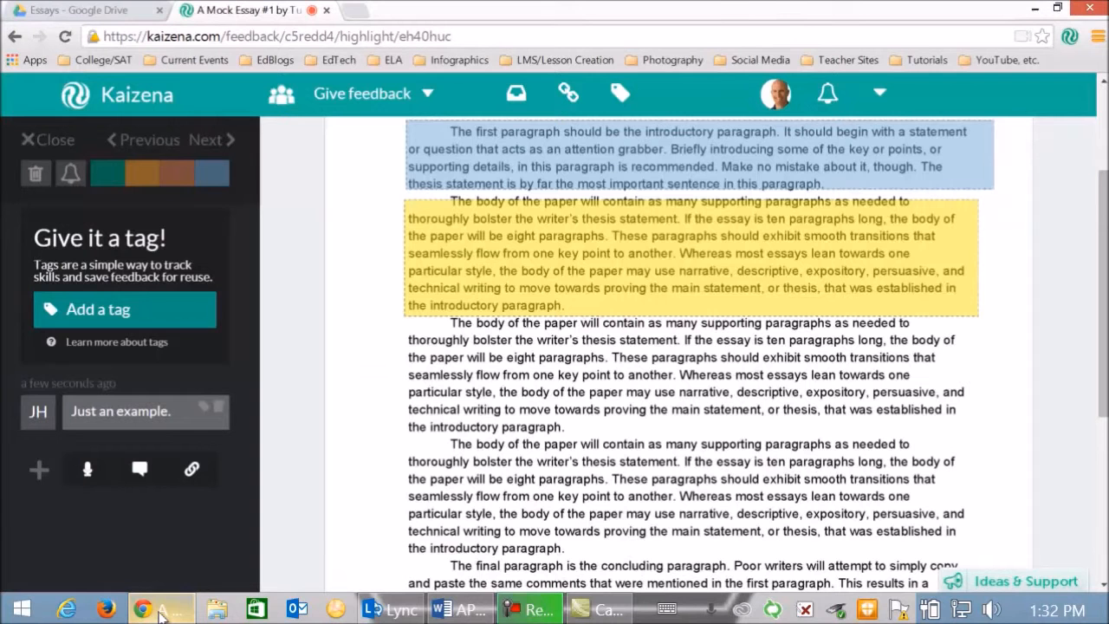
scroll(430, 443, "down", 2)
scroll(431, 443, "down", 1)
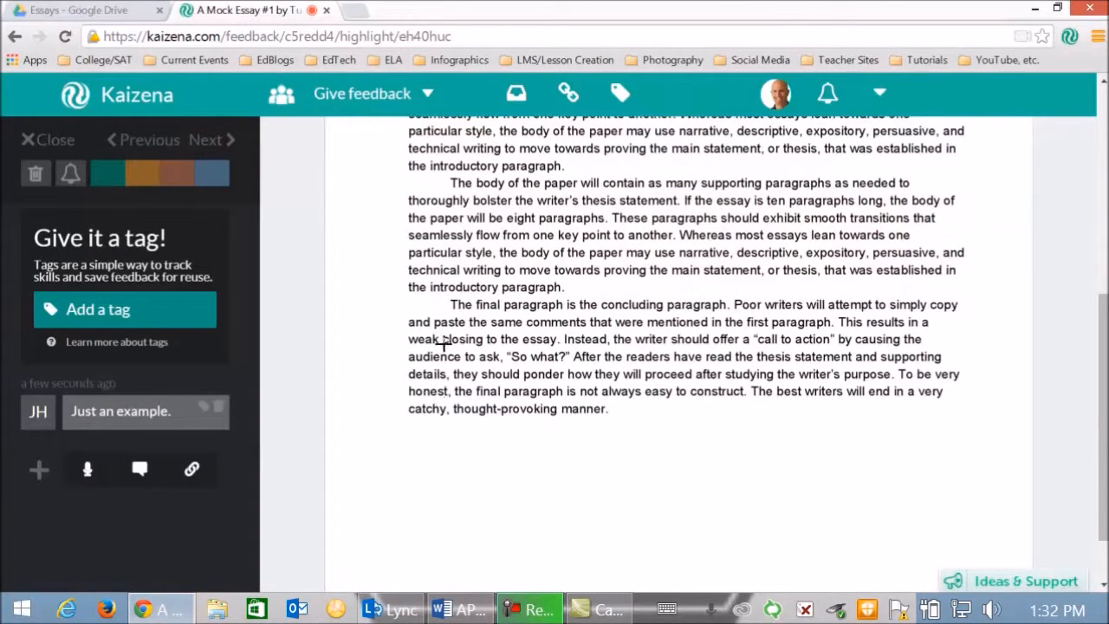
left_click_drag(395, 297, 995, 439)
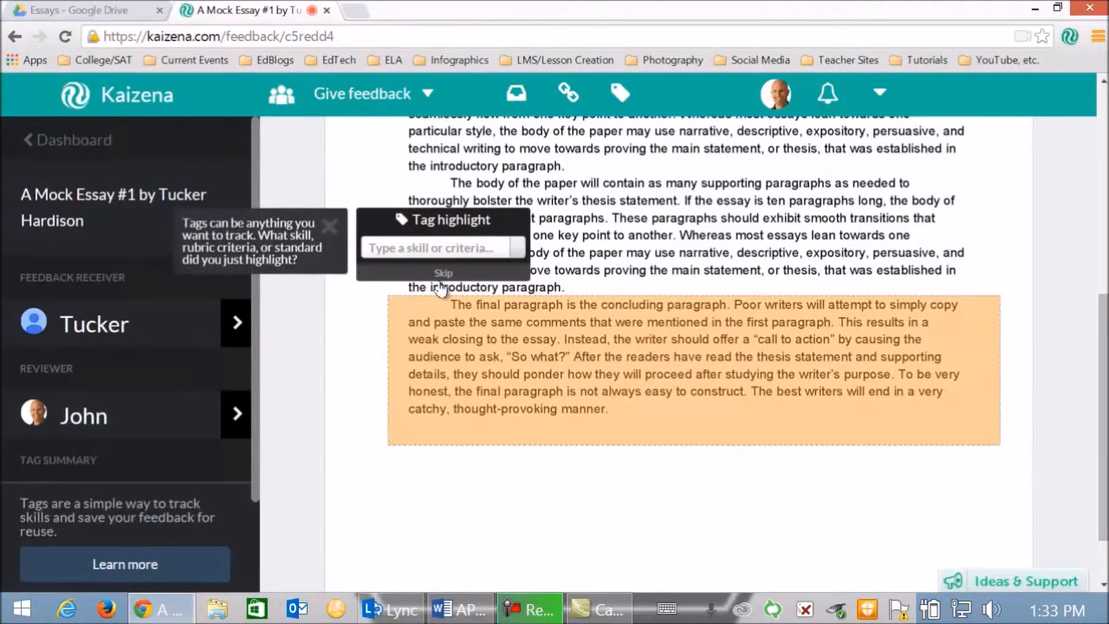
left_click(437, 276)
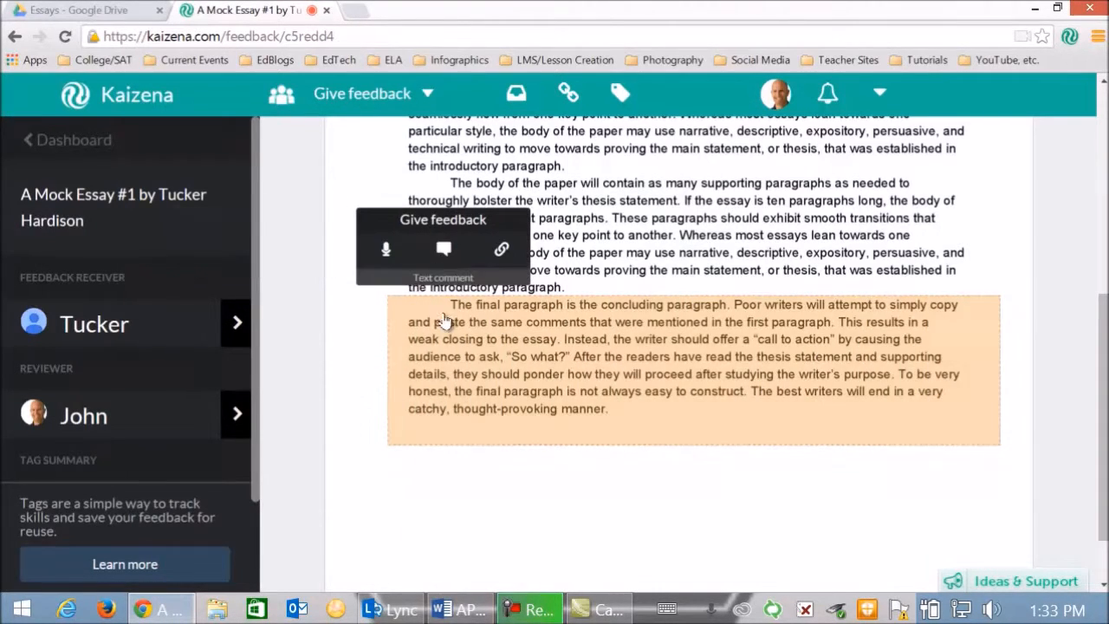
- Paste the copied 4-3 rubric description as a text comment on the concluding paragraph's highlight and post it
left_click(441, 253)
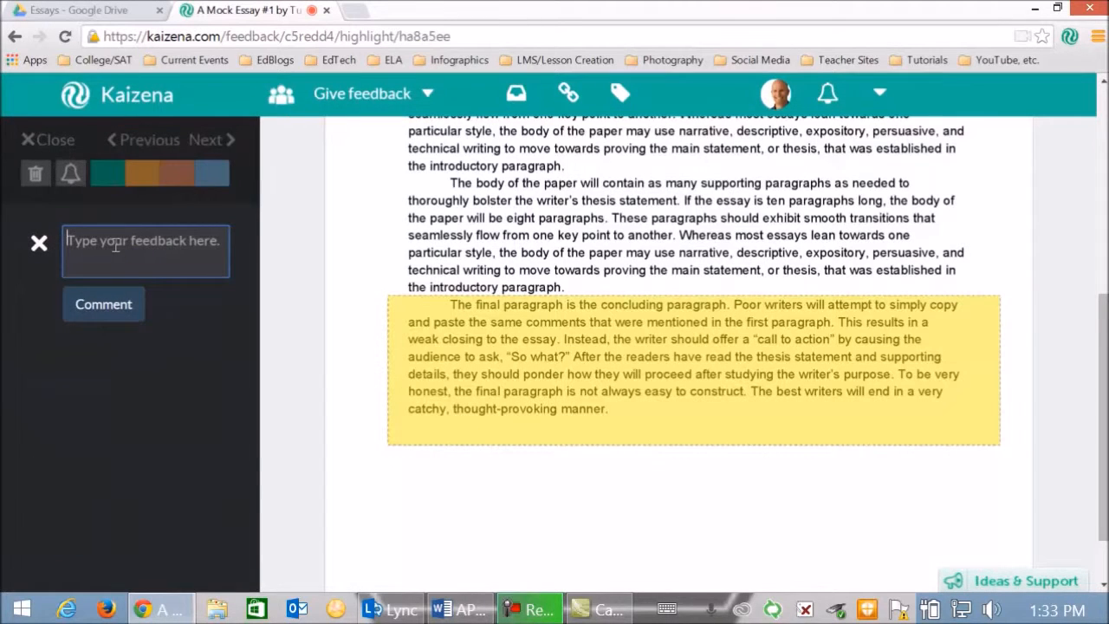
key("ctrl+v")
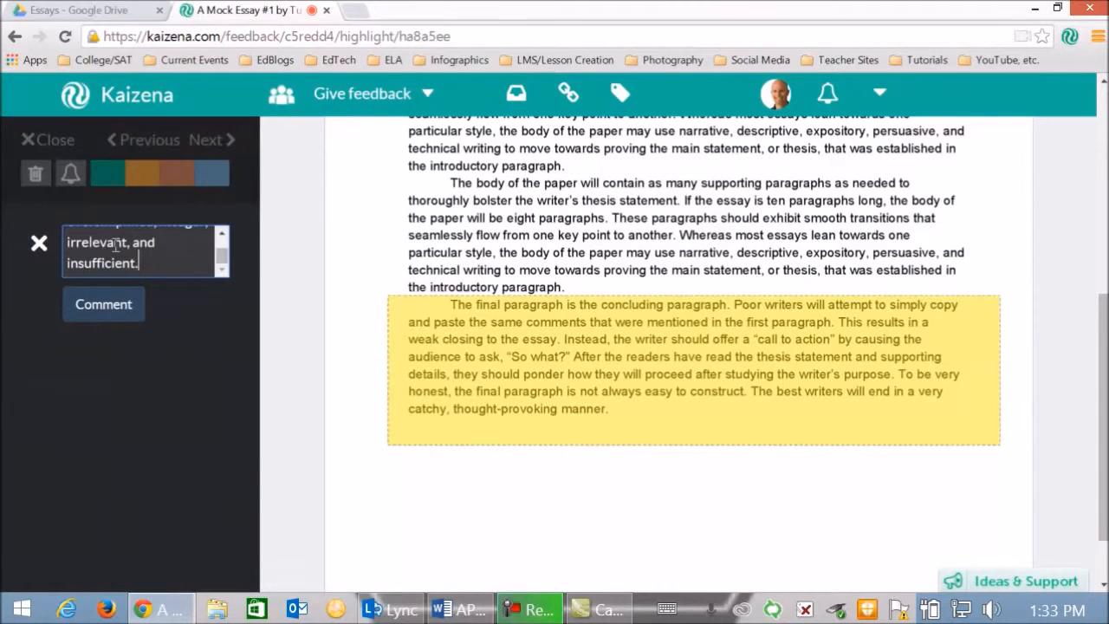
left_click(106, 307)
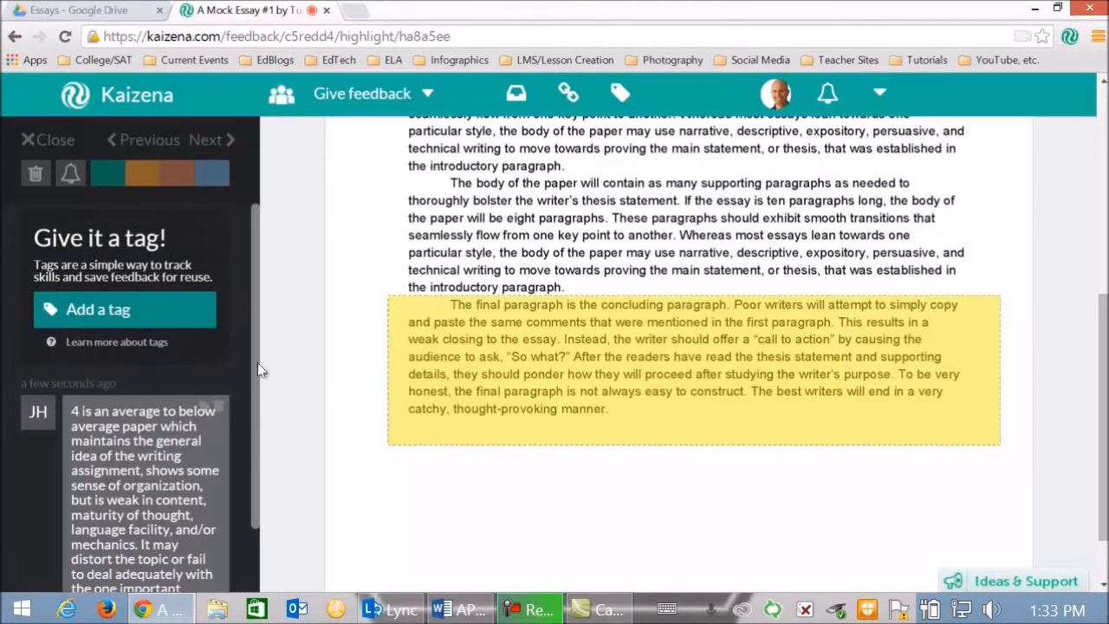
left_click_drag(255, 361, 251, 455)
scroll(201, 444, "down", 1)
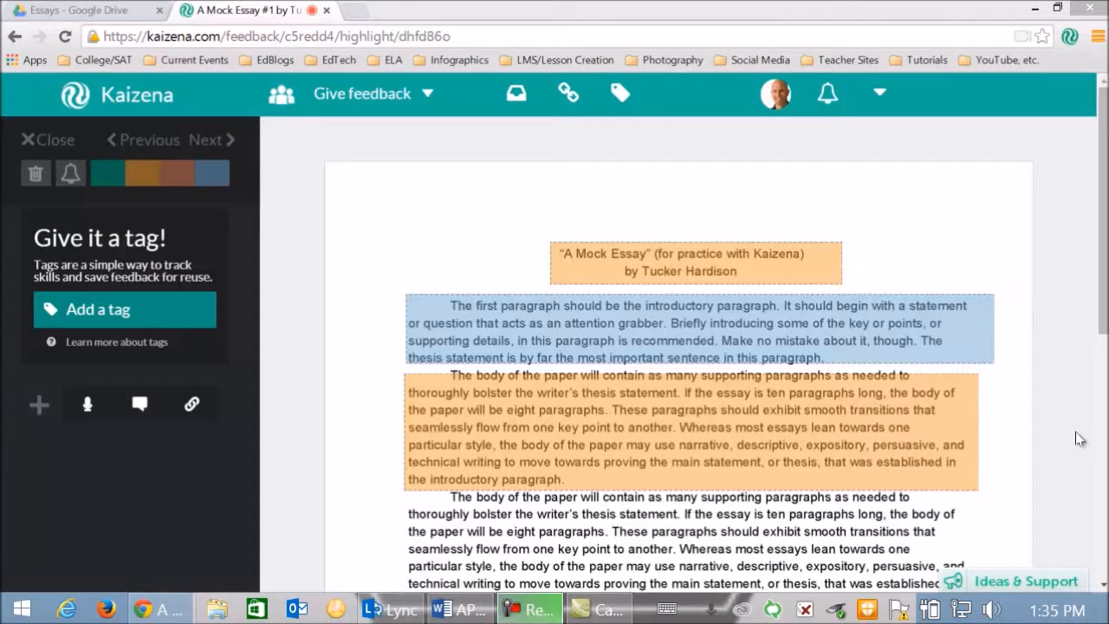
- View the saved resources and their links, and return to the essay
left_click(572, 97)
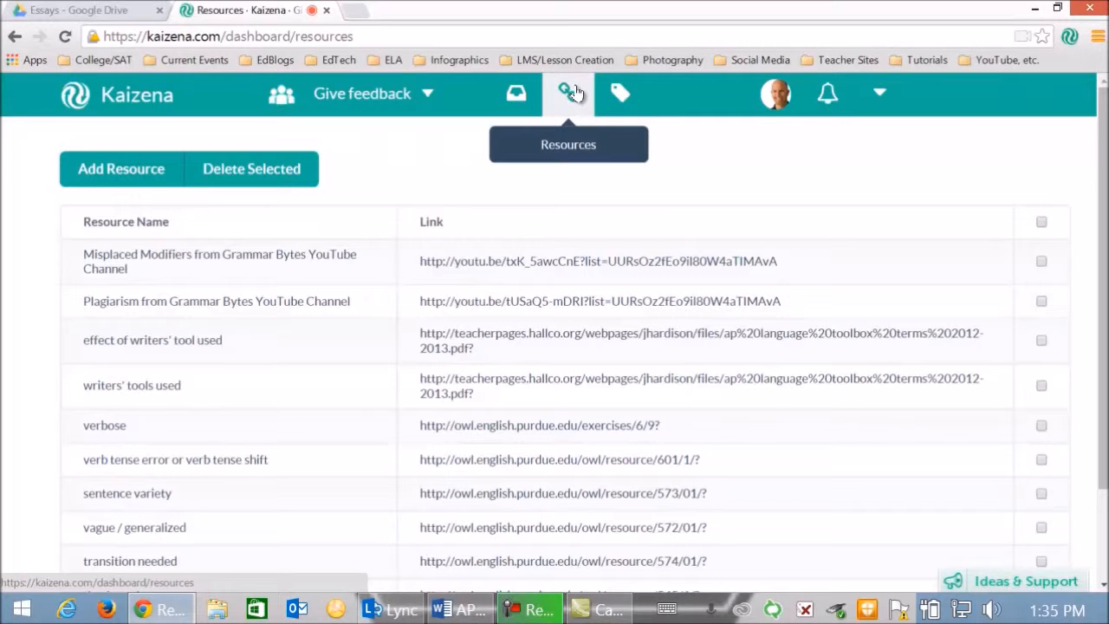
scroll(338, 216, "down", 1)
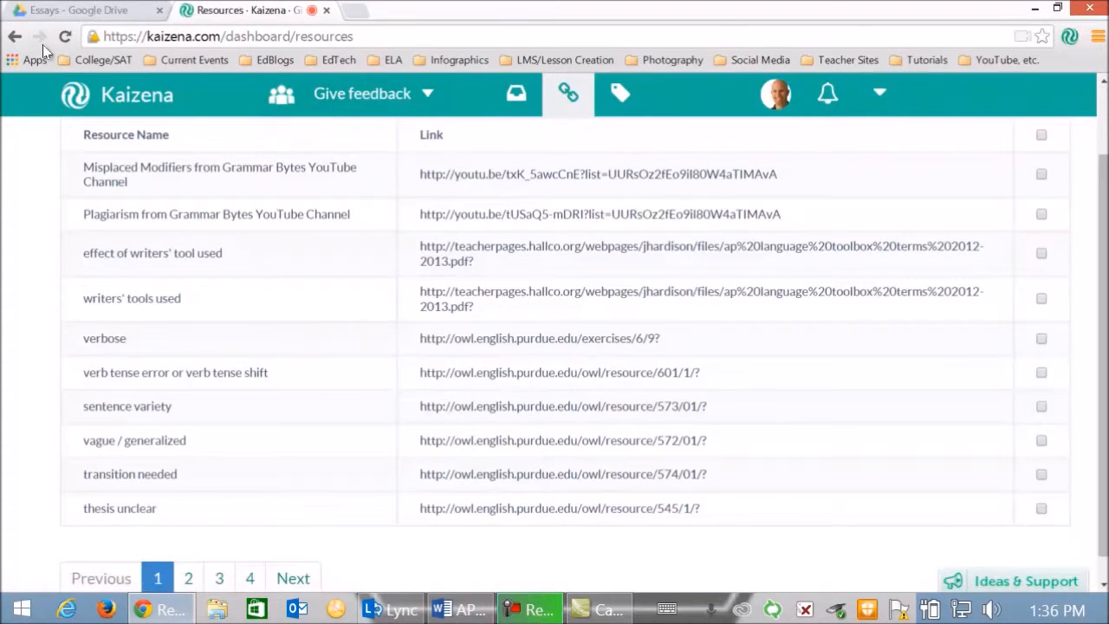
left_click(14, 38)
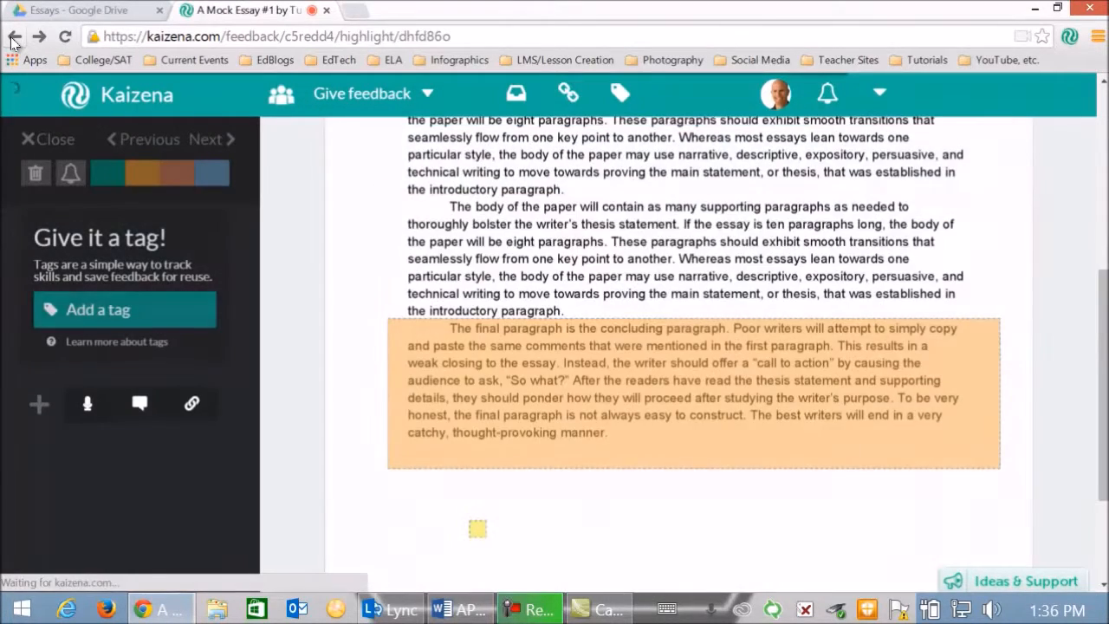
- Highlight "The body of the paper will contain as many supporting paragraphs" in the third body paragraph untagged and attach the "lack of parallelism" resource
scroll(481, 265, "up", 2)
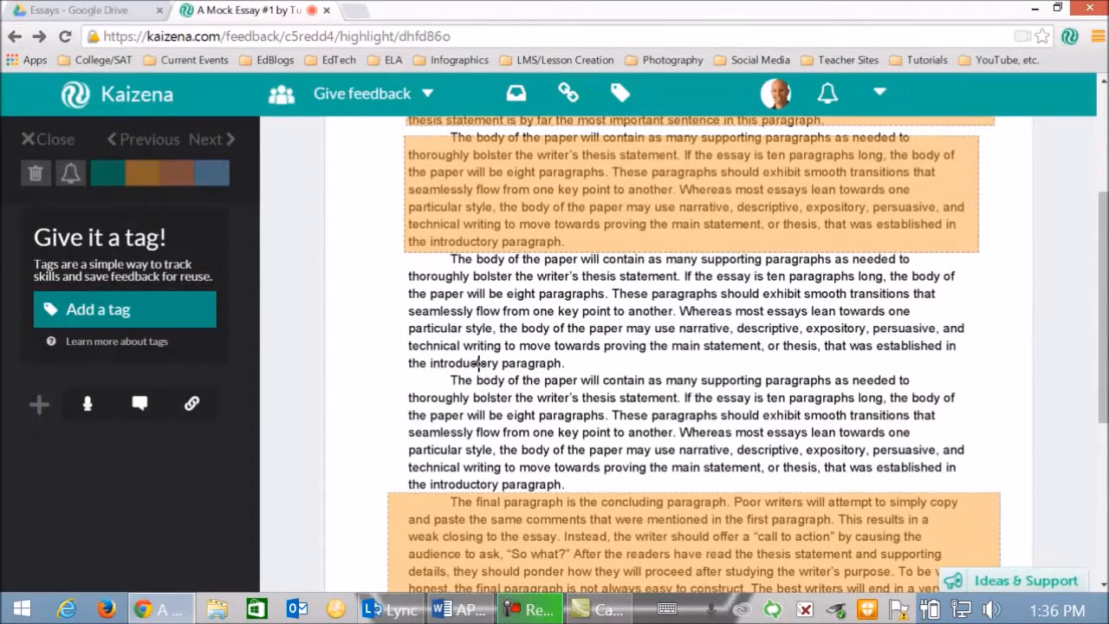
left_click_drag(449, 379, 832, 381)
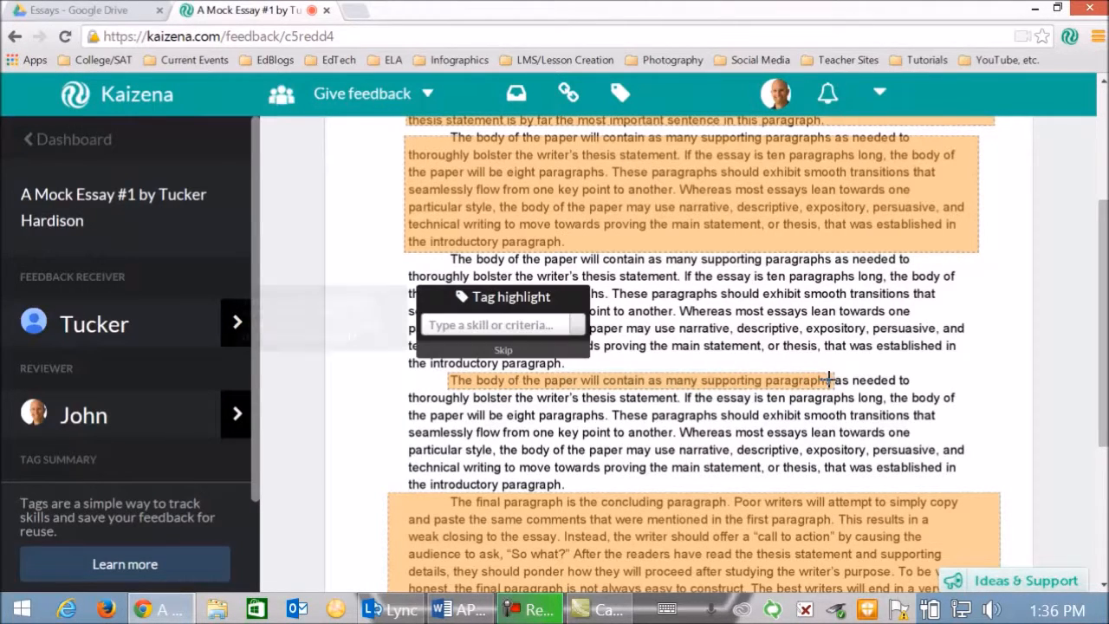
left_click(502, 350)
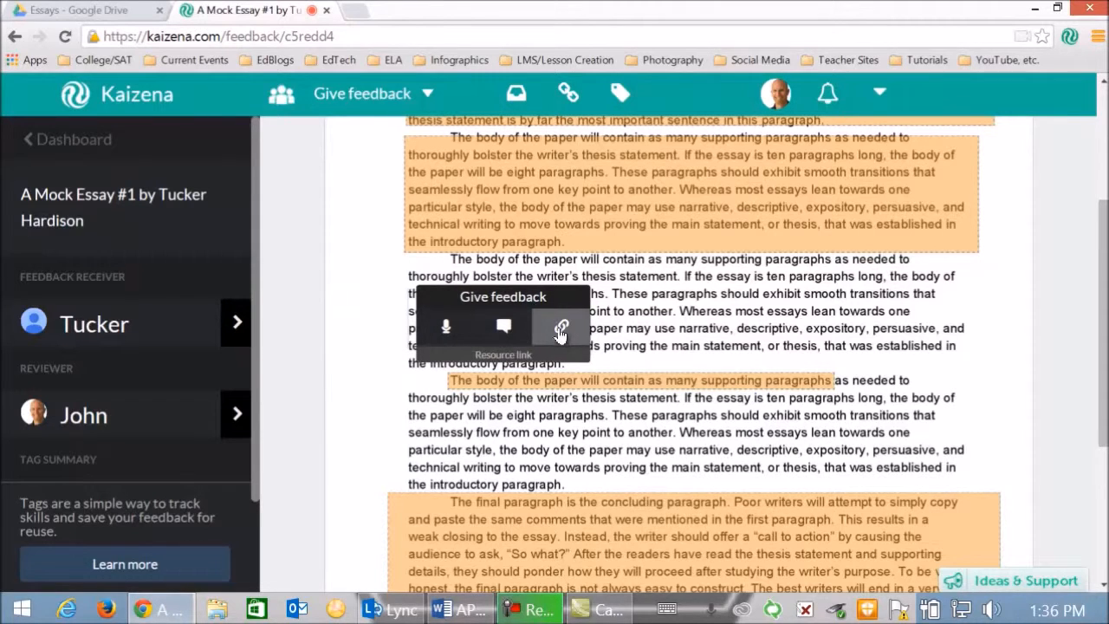
left_click(561, 329)
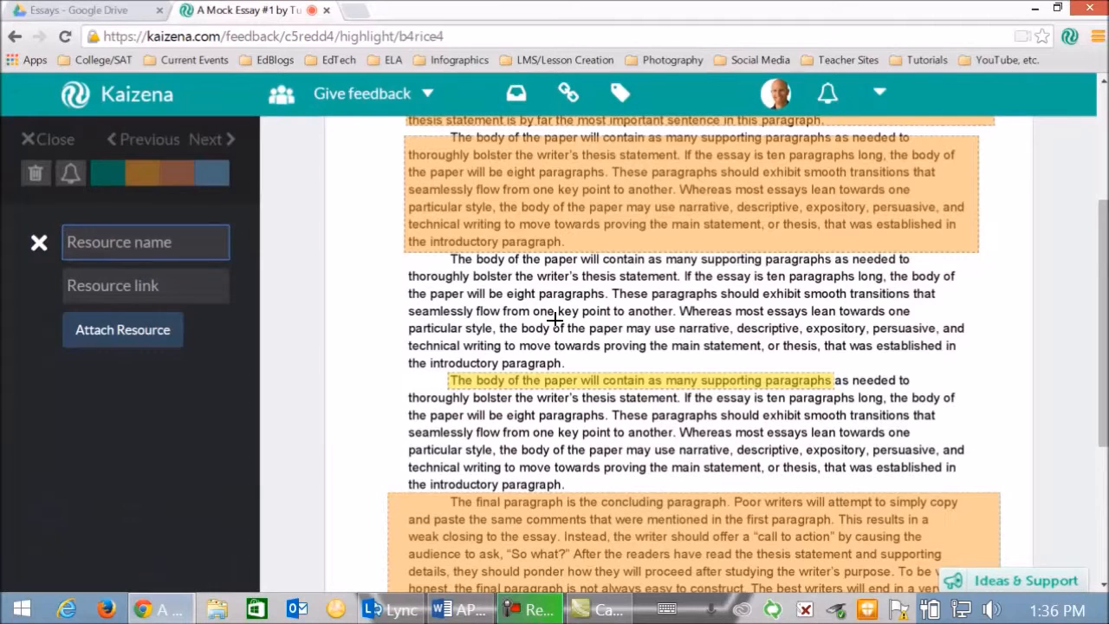
type("parallel")
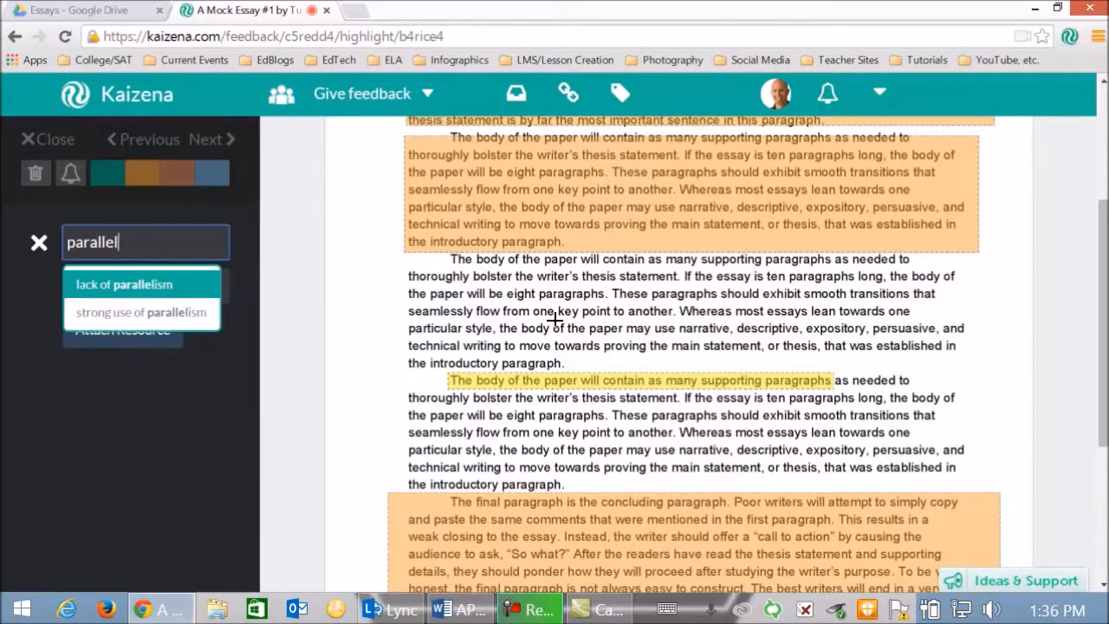
left_click(130, 286)
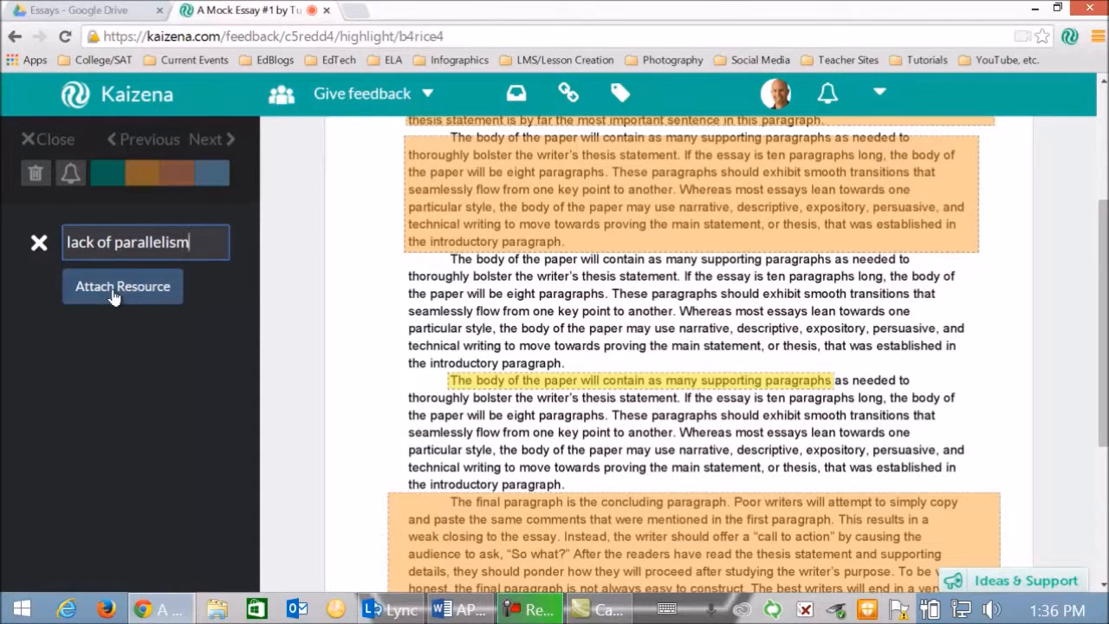
left_click(113, 293)
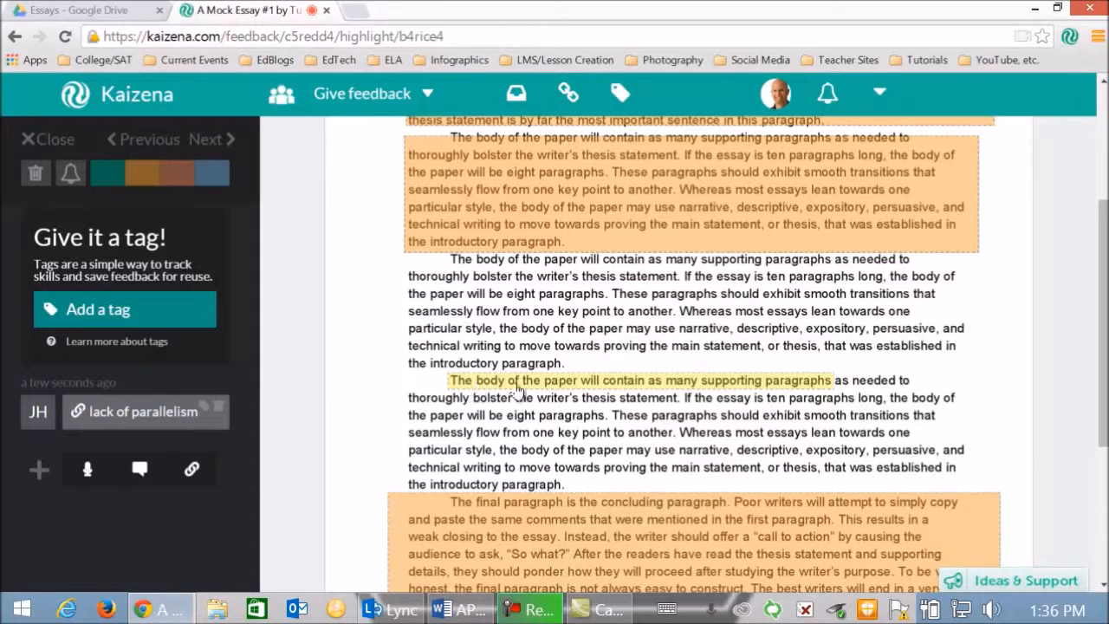
- Browse the saved resource links across pages 1, 2 and 3 of the resources list
left_click(569, 97)
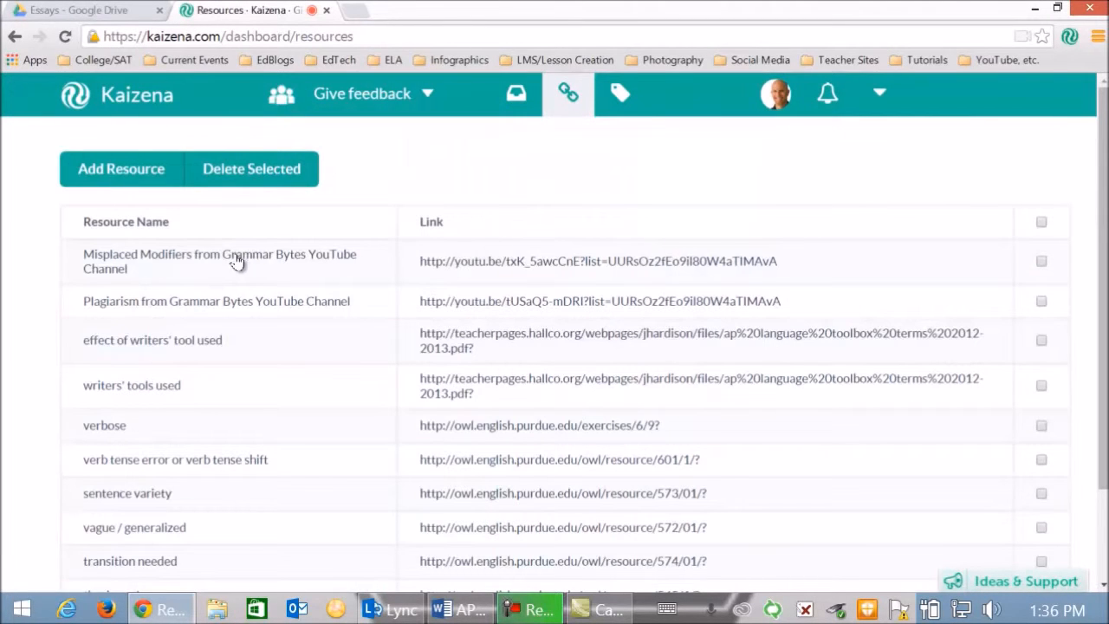
scroll(226, 381, "down", 3)
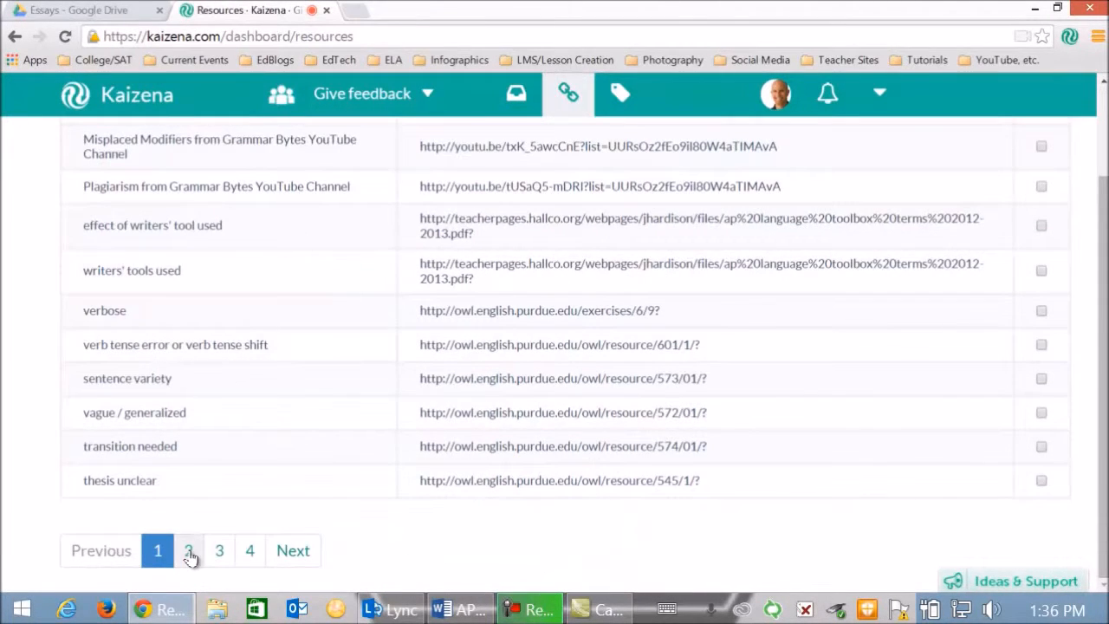
left_click(189, 552)
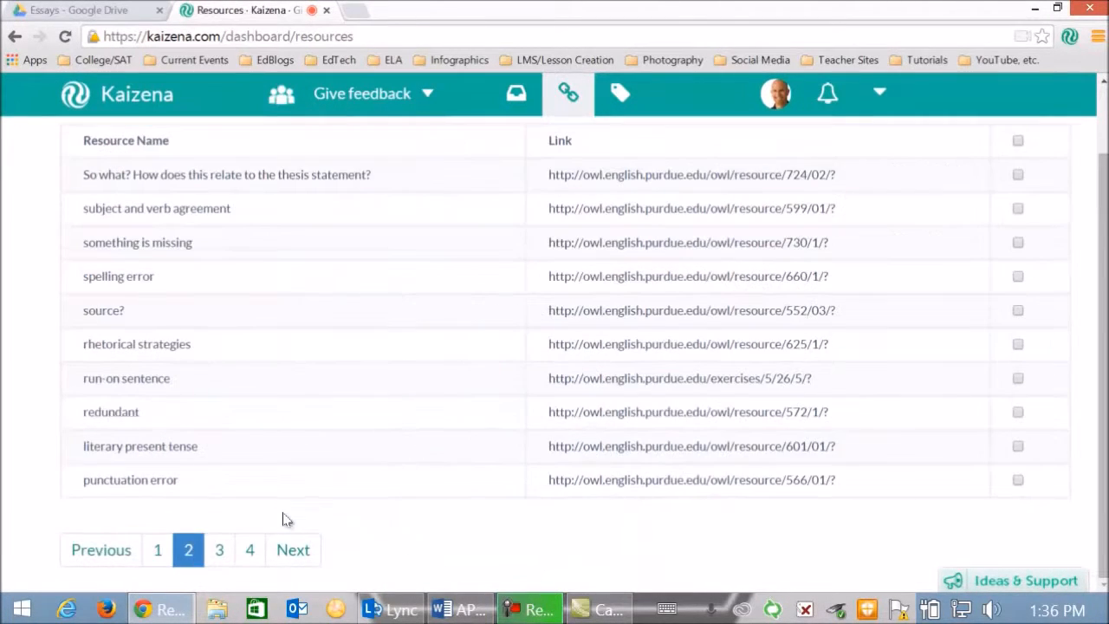
left_click(220, 559)
left_click(157, 559)
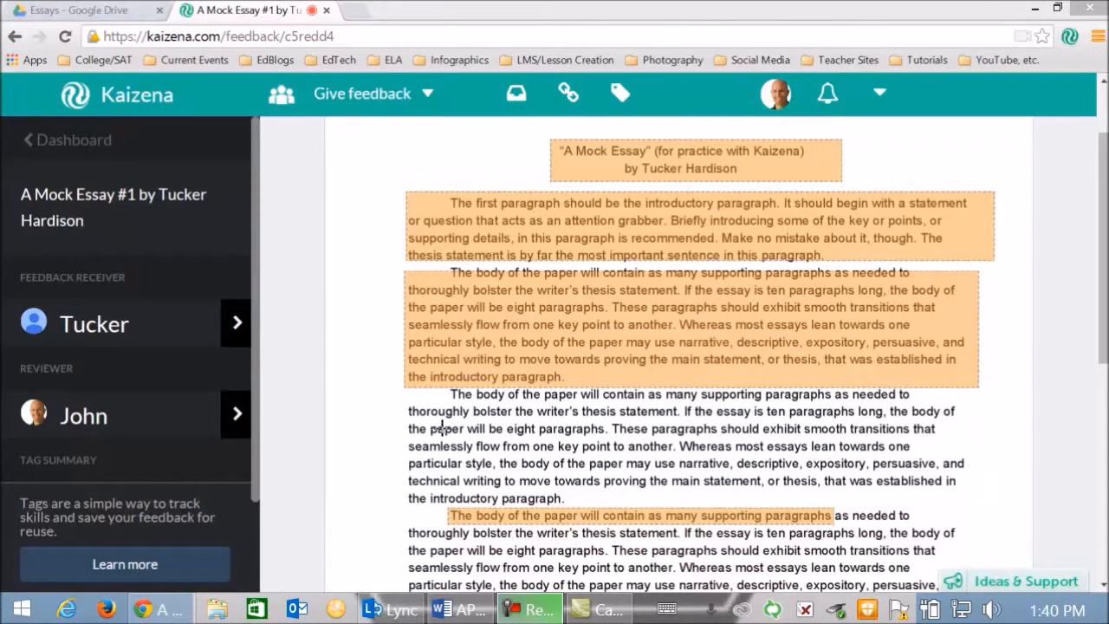
- Highlight "These paragraphs should exhibit smooth transitions that" in the second body paragraph and tag it "parallel"
left_click_drag(611, 428, 935, 431)
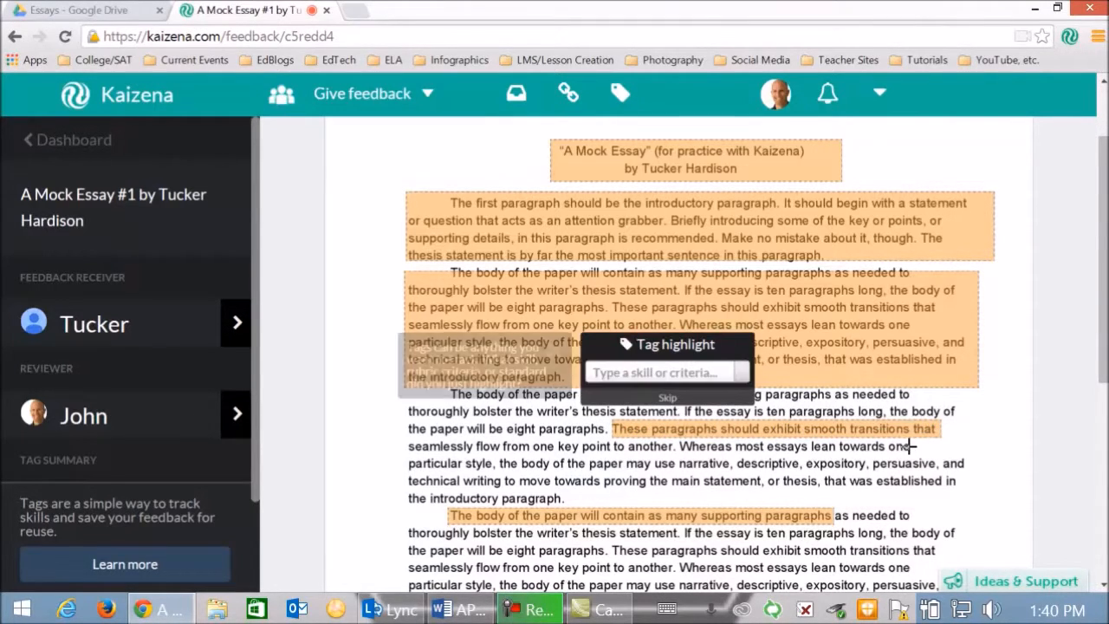
left_click(603, 374)
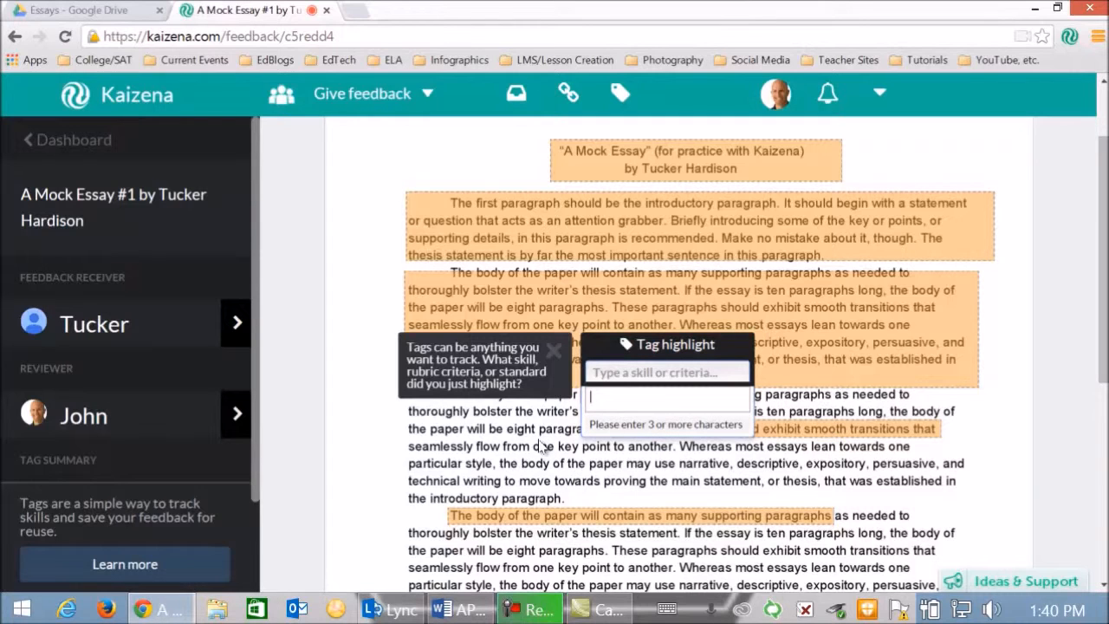
type("par")
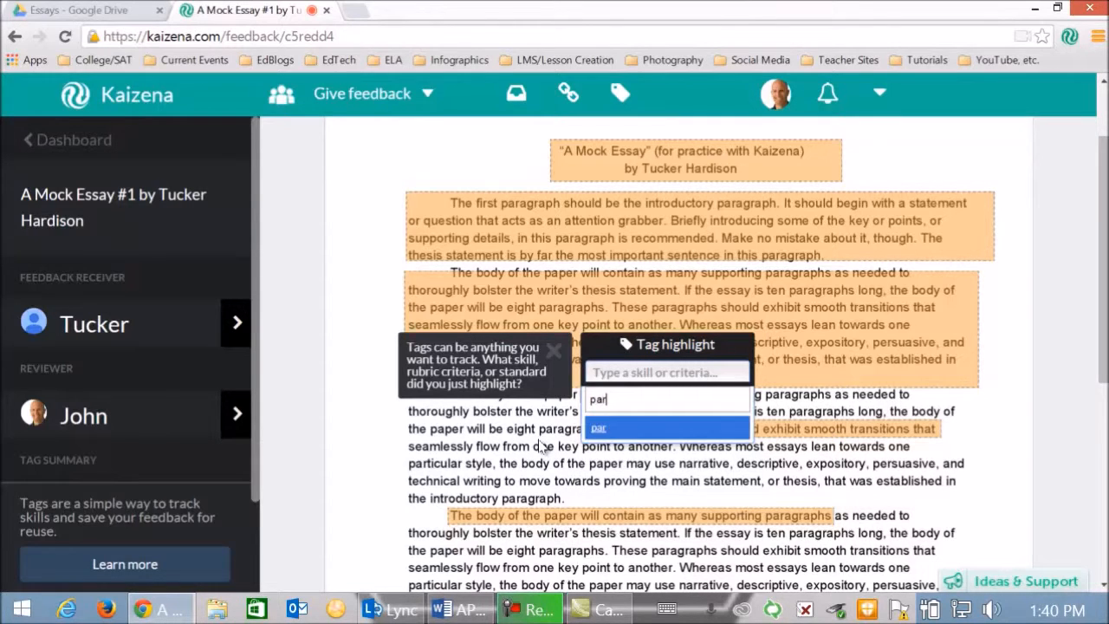
type("allel")
left_click(600, 431)
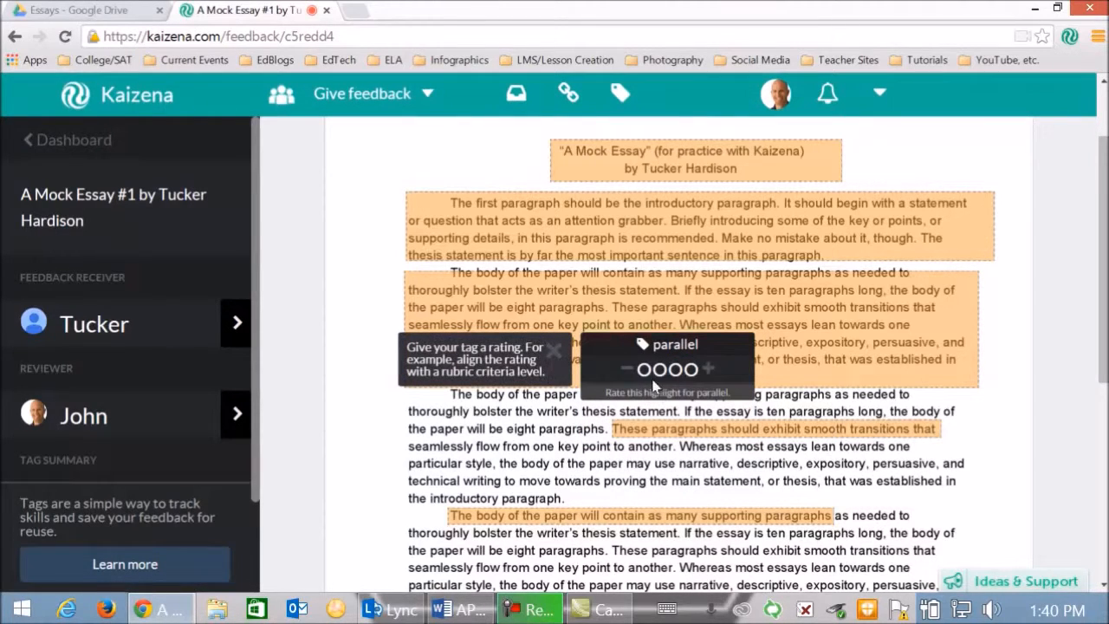
- Try raising and lowering the maximum rating level of the "parallel" tag, and return it to four levels
left_click(709, 373)
left_click(715, 373)
left_click(608, 371)
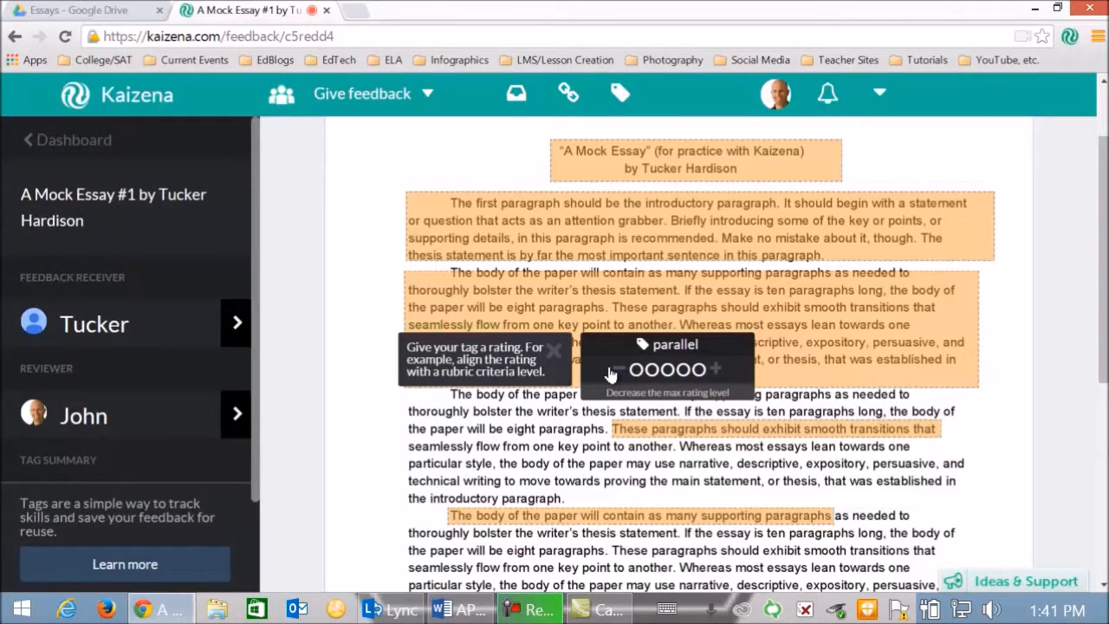
left_click(610, 373)
left_click(623, 374)
left_click(625, 373)
left_click(685, 369)
left_click(697, 371)
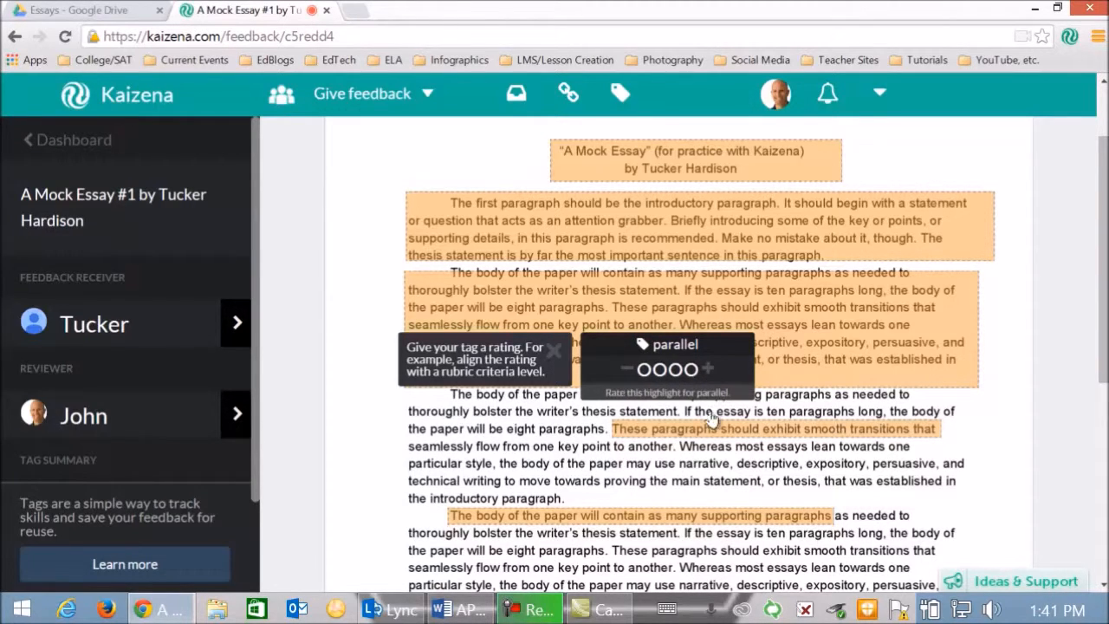
- Rate the "parallel" highlight 3 out of 4 and record a voice comment of about 16 seconds on it
left_click(674, 371)
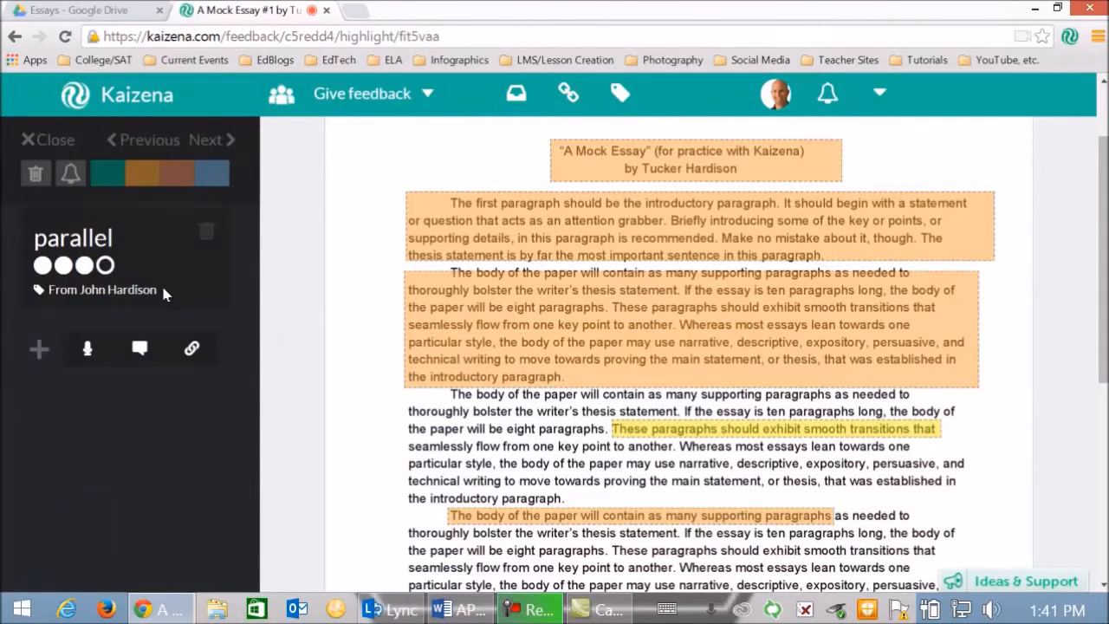
left_click(84, 266)
left_click(87, 354)
left_click(94, 393)
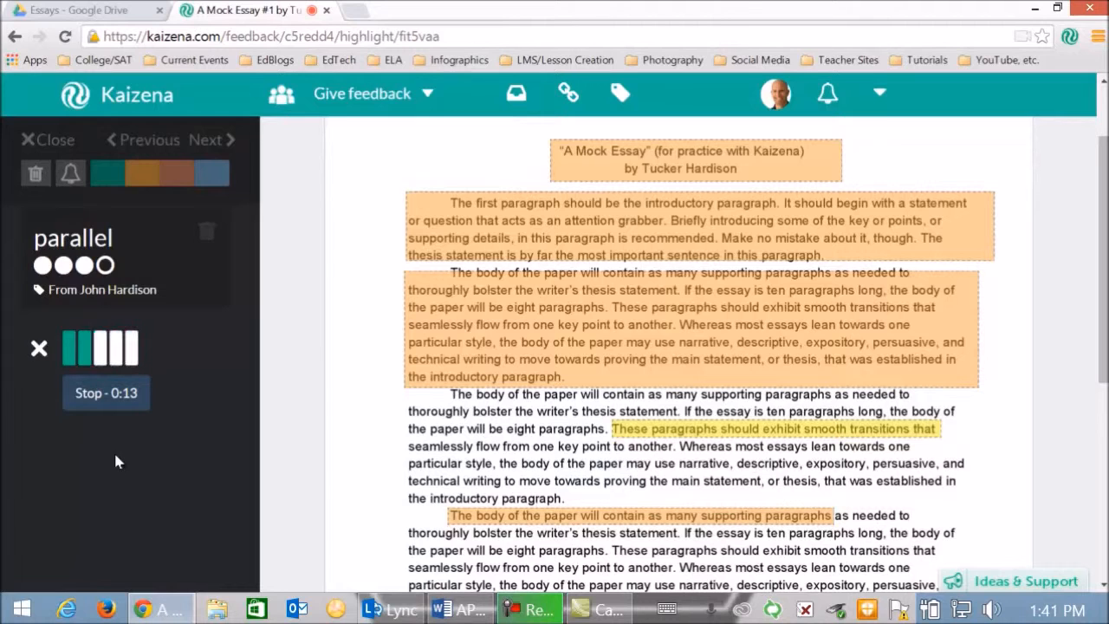
left_click(98, 414)
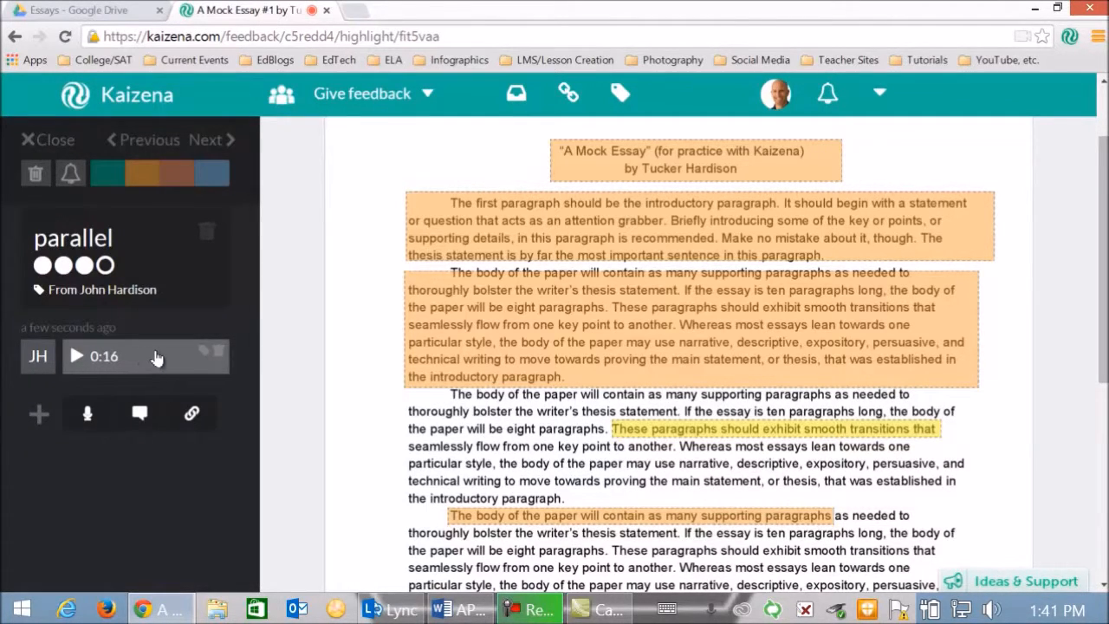
left_click(201, 354)
- Add a text comment to the "parallel" highlight with the 4-3 descriptor from the Word essay rubric, followed by "Type something."
left_click(139, 415)
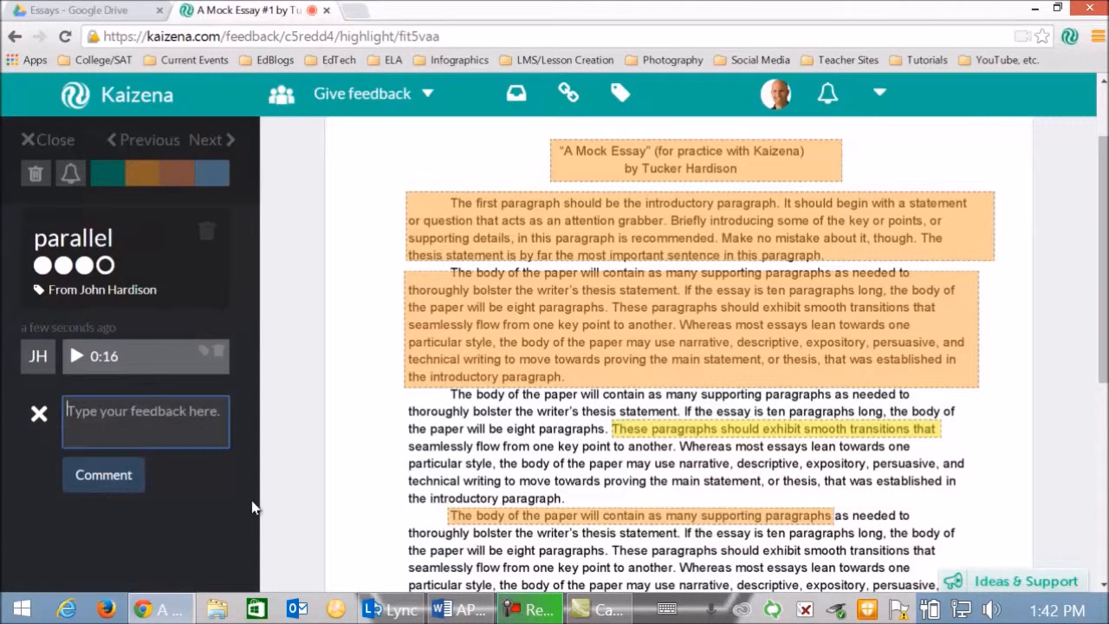
left_click(464, 610)
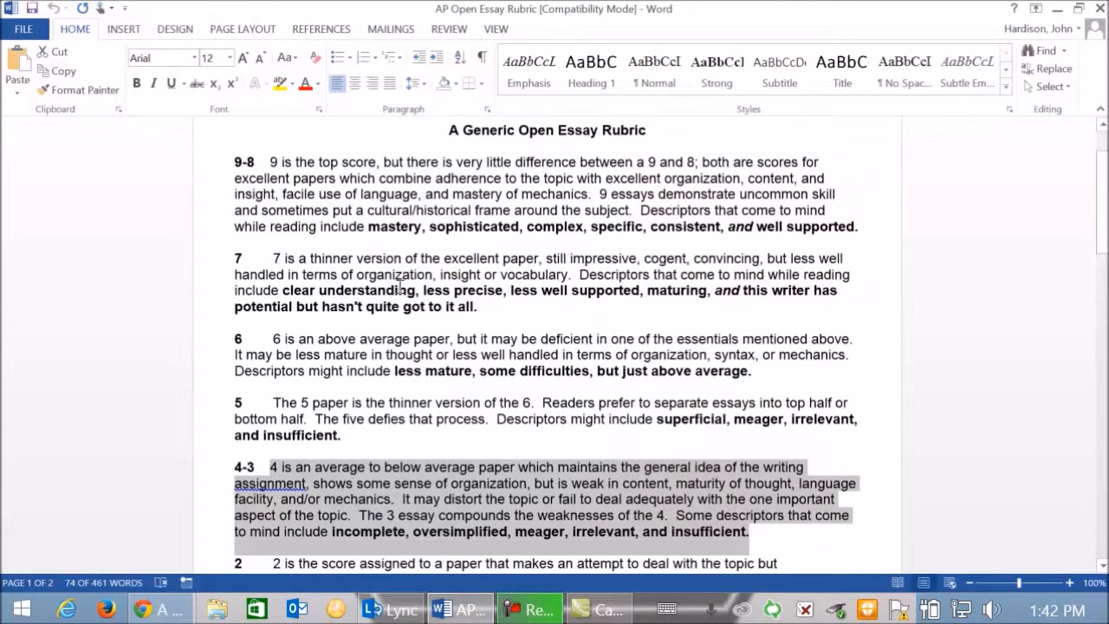
scroll(472, 498, "down", 1)
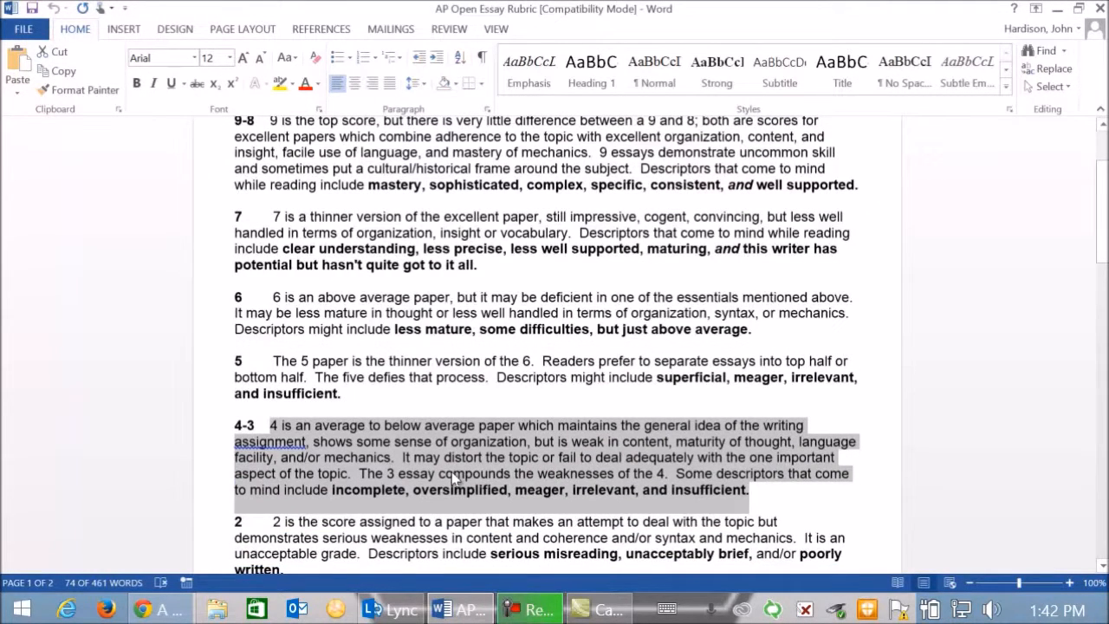
left_click(158, 610)
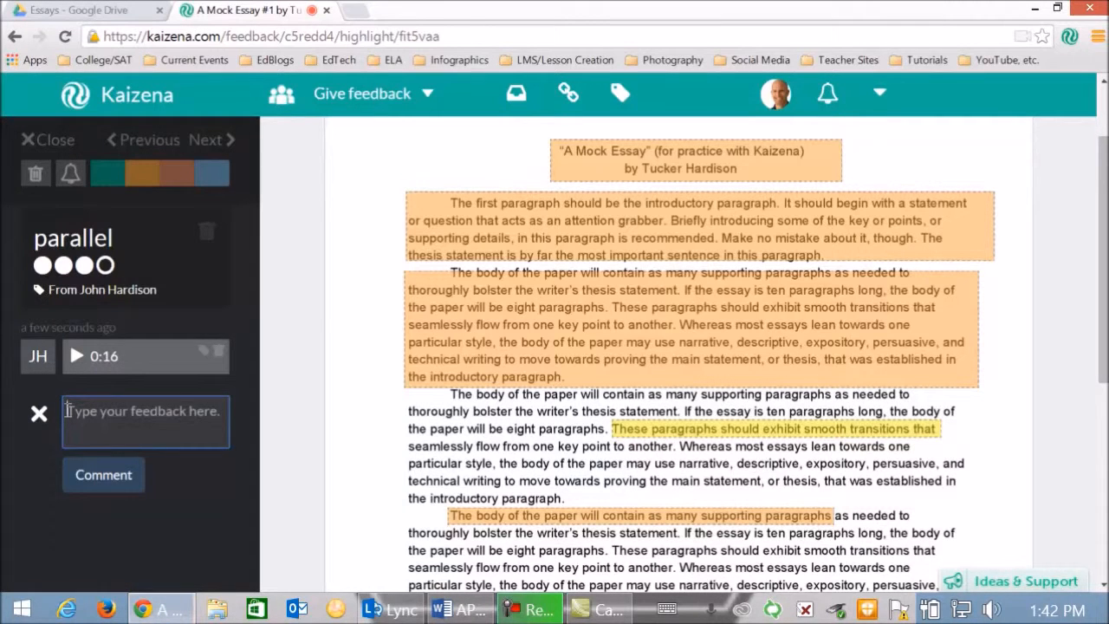
key("ctrl+v")
type("Type")
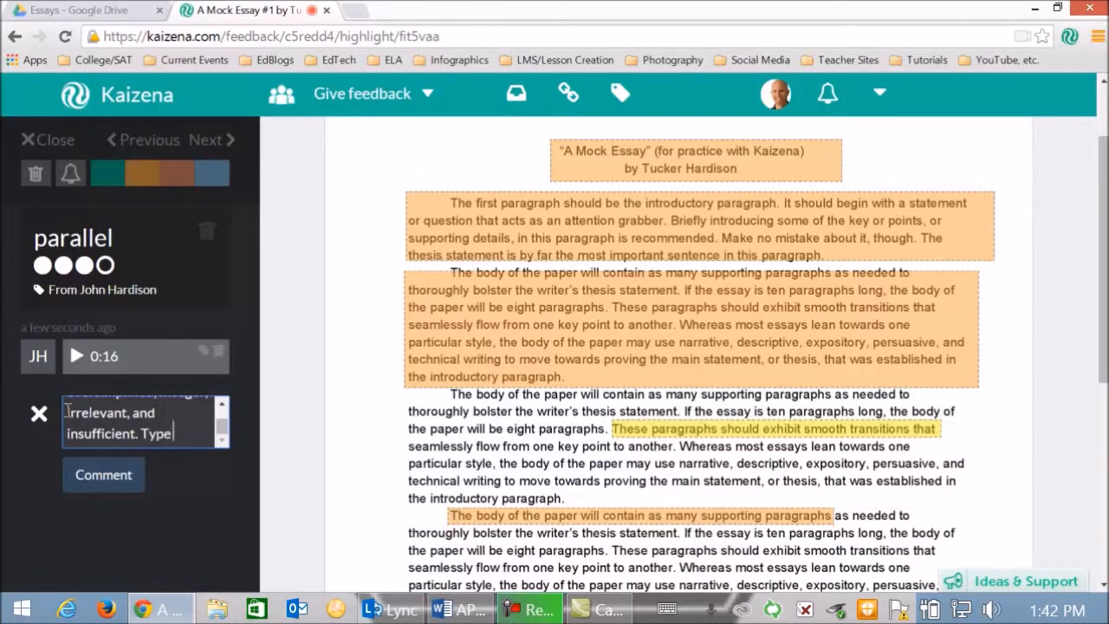
type(" something.")
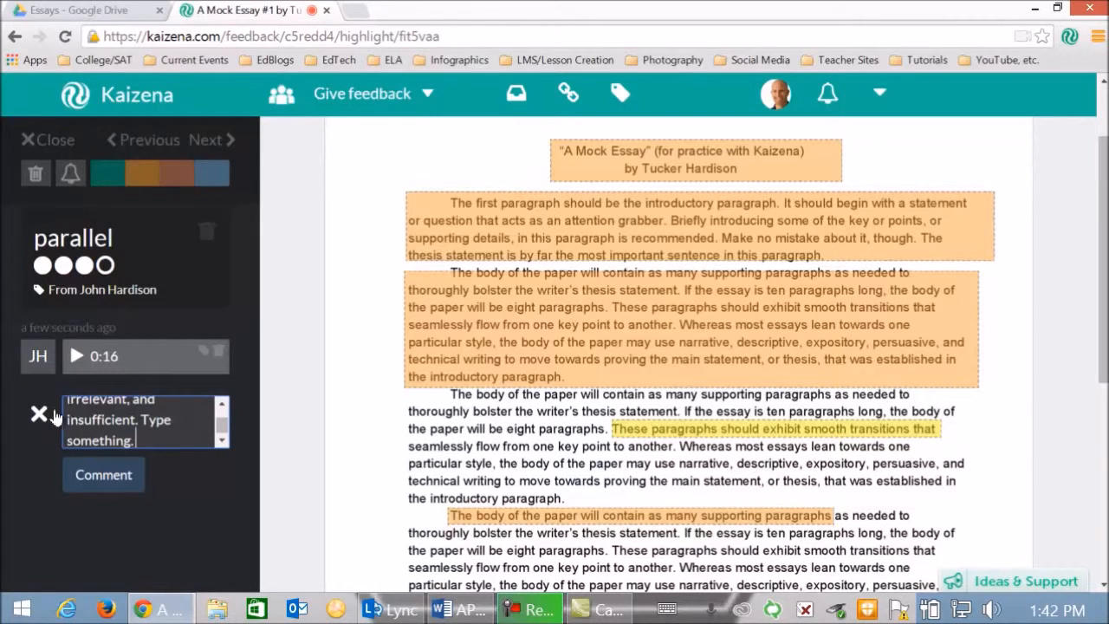
left_click(104, 477)
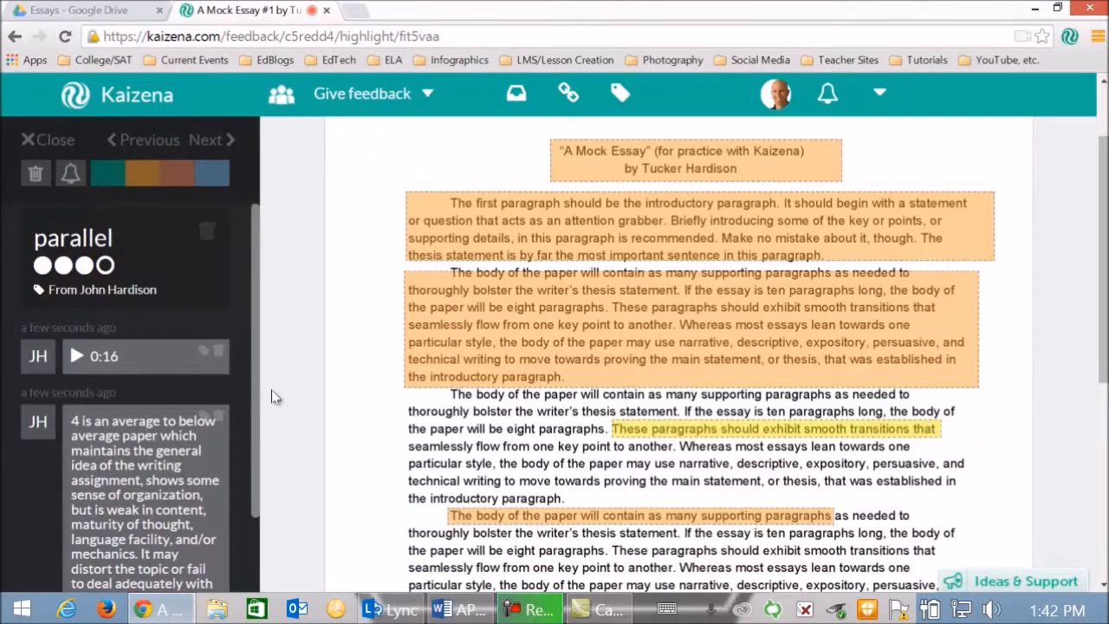
- Save the rubric text comment to the "parallel" tag and check the tag's saved feedback among the managed tags
left_click_drag(256, 408, 245, 474)
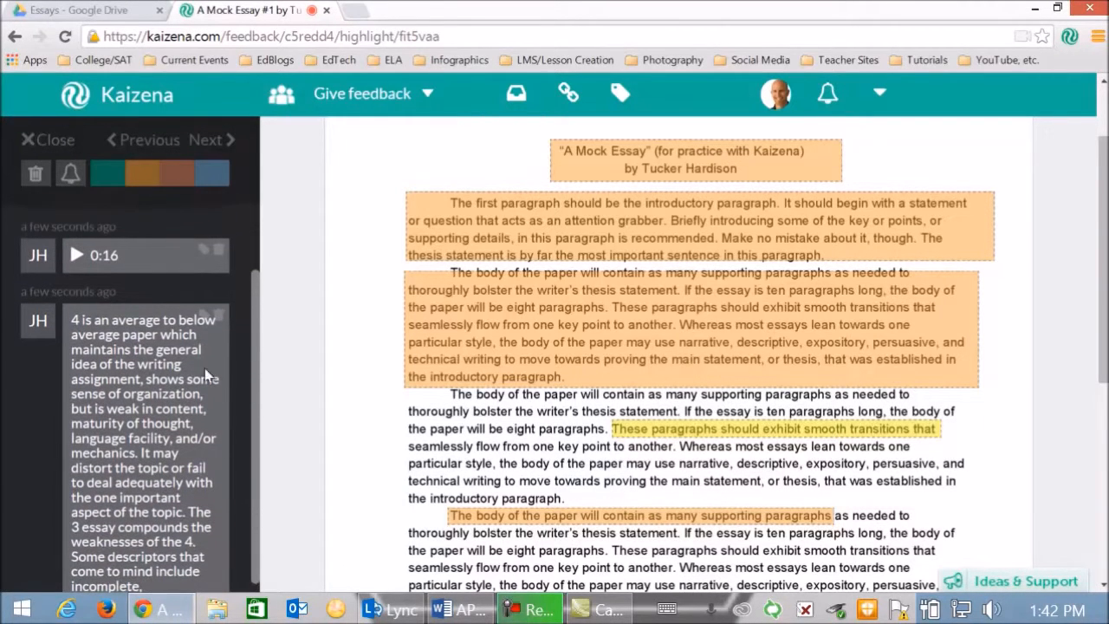
left_click(200, 321)
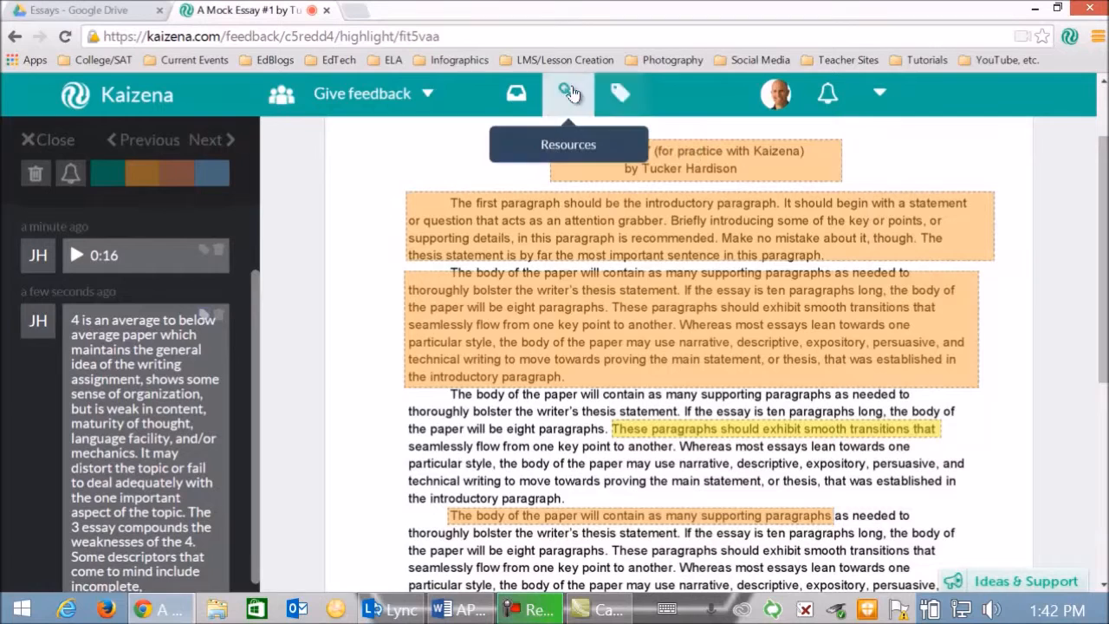
left_click(618, 95)
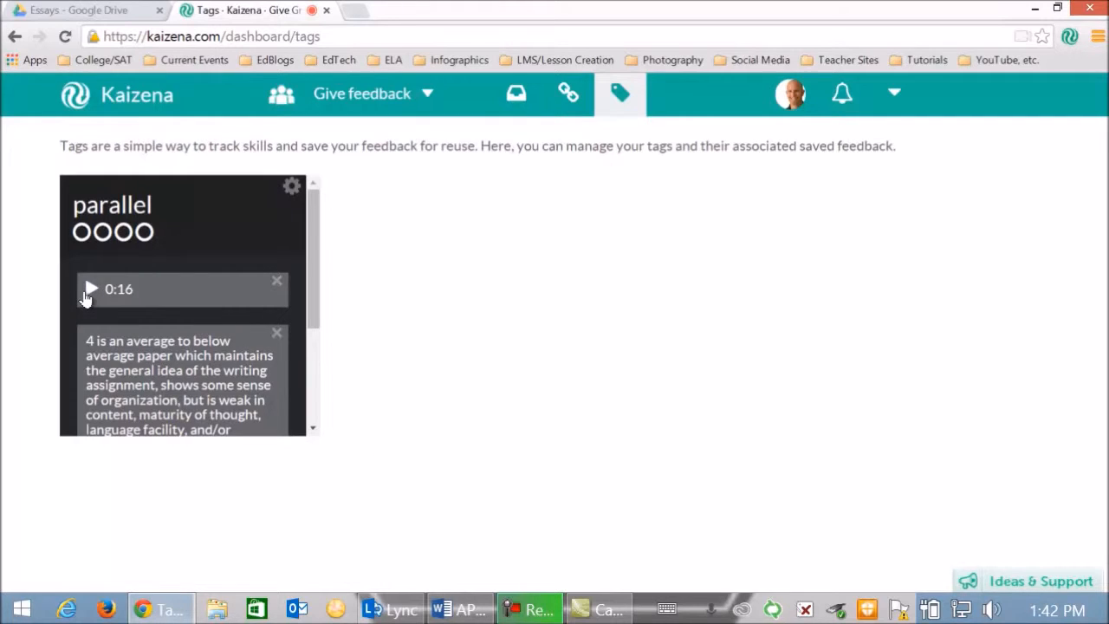
left_click_drag(314, 270, 306, 343)
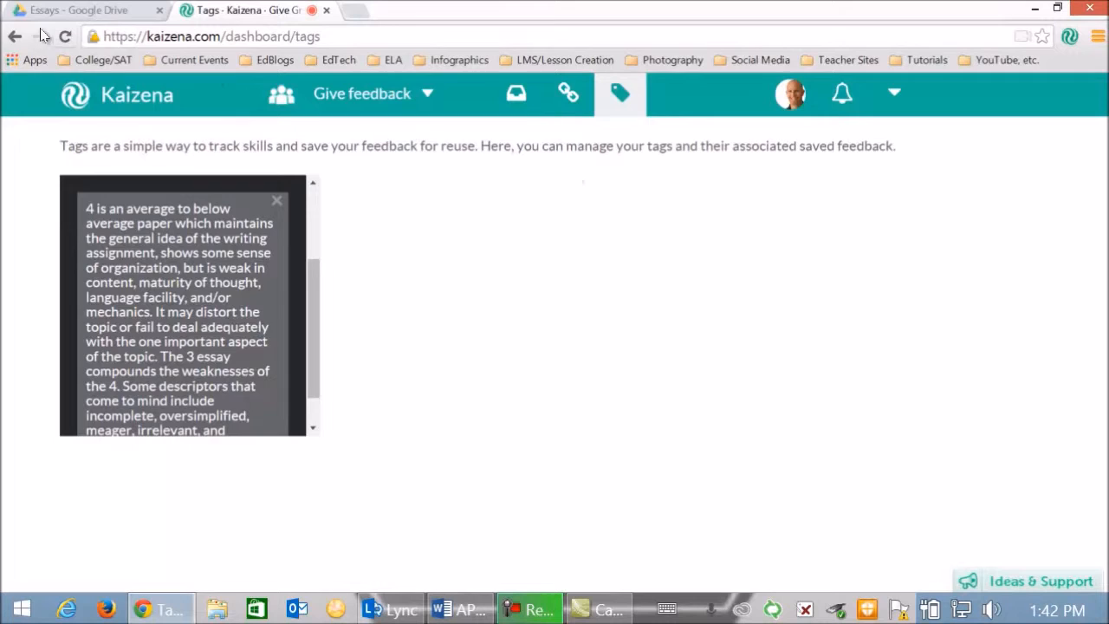
left_click(14, 38)
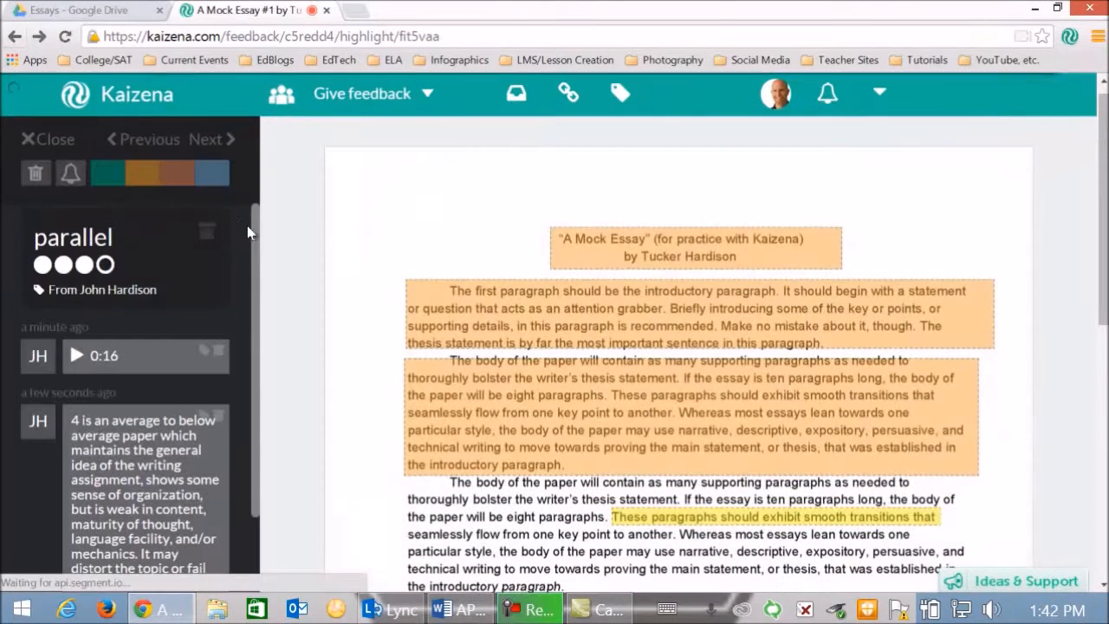
- Search the saved resources for "paral" and attach the "lack of parallelism" link to the "parallel" highlight
scroll(254, 397, "down", 3)
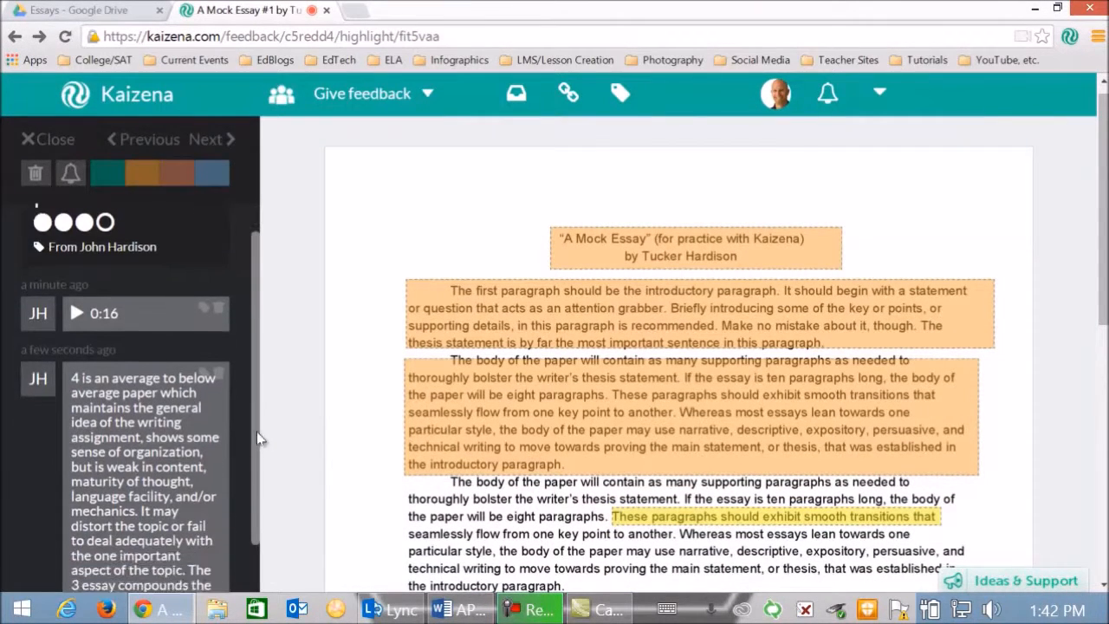
scroll(257, 511, "down", 3)
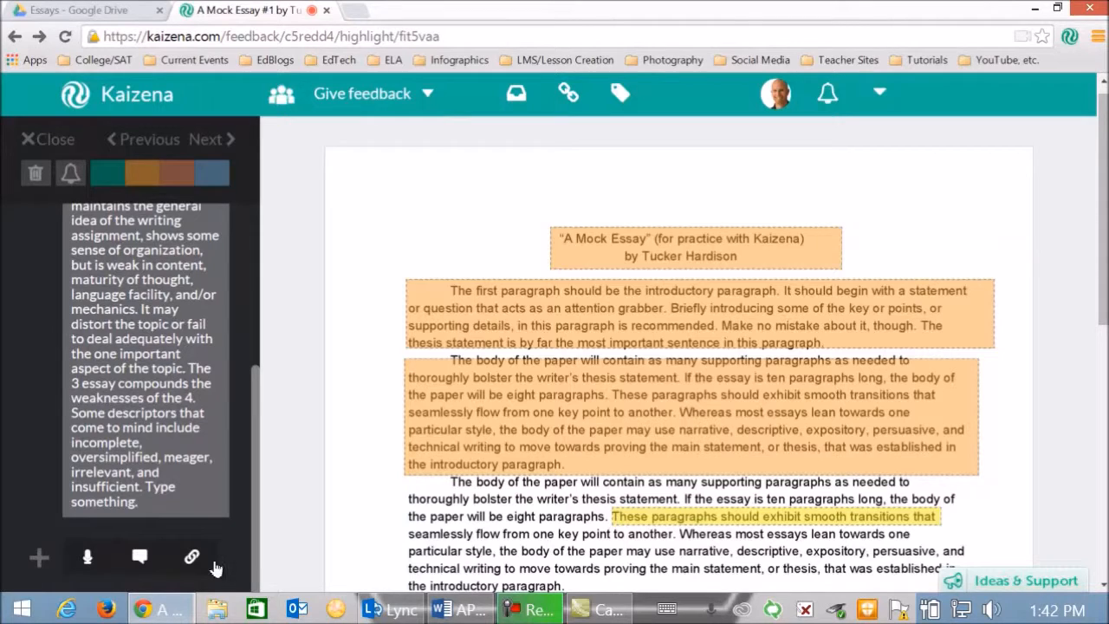
left_click(191, 559)
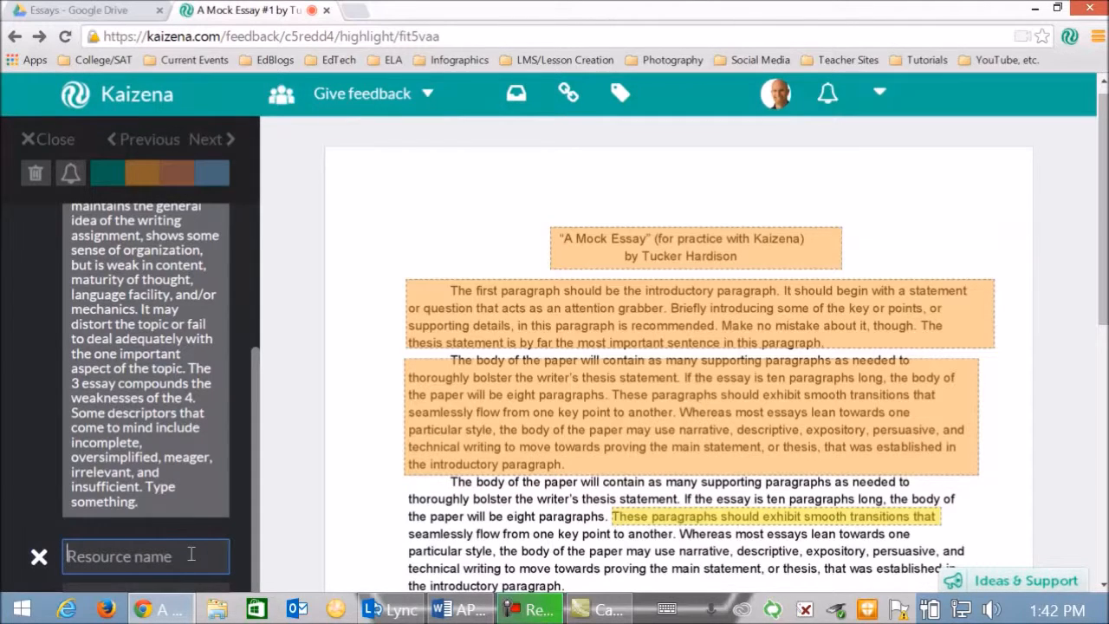
type("pare")
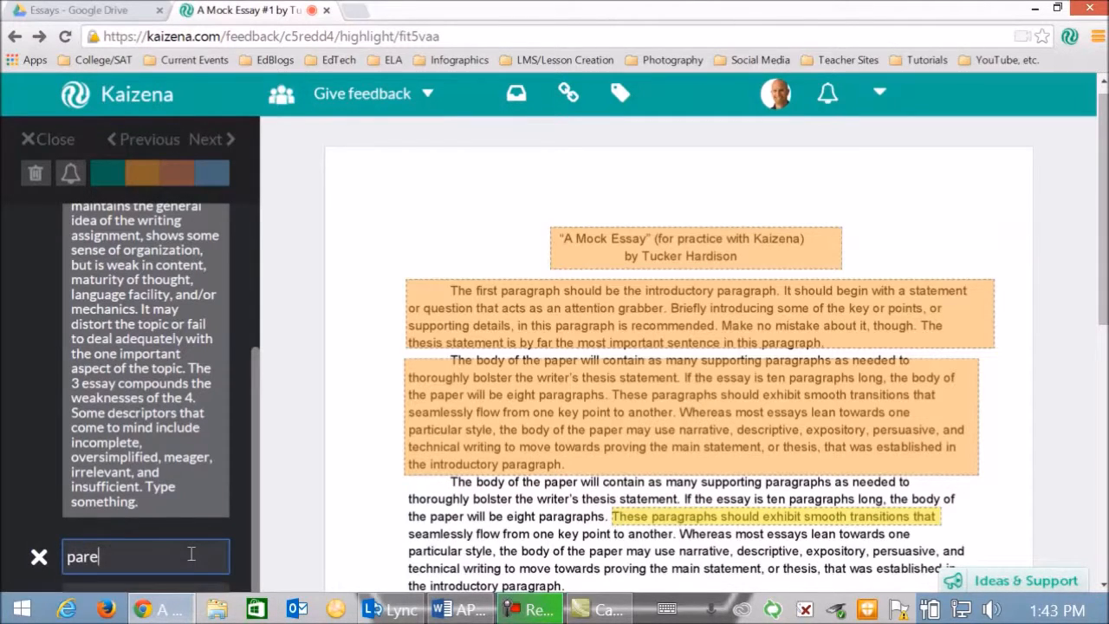
key("BackSpace")
type("al")
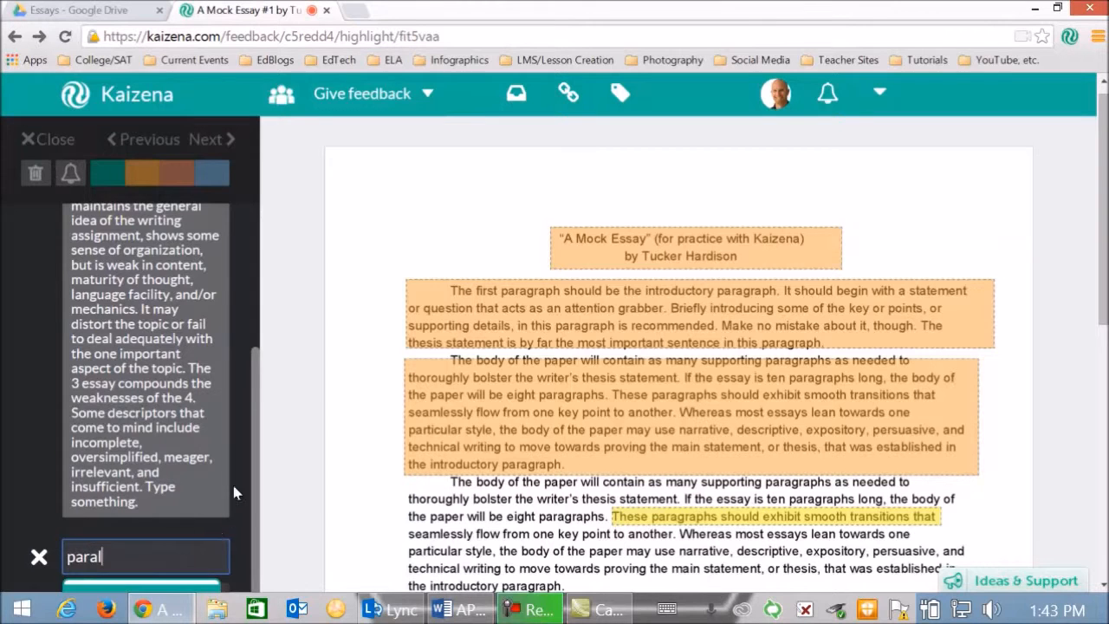
scroll(233, 497, "down", 1)
scroll(173, 545, "down", 1)
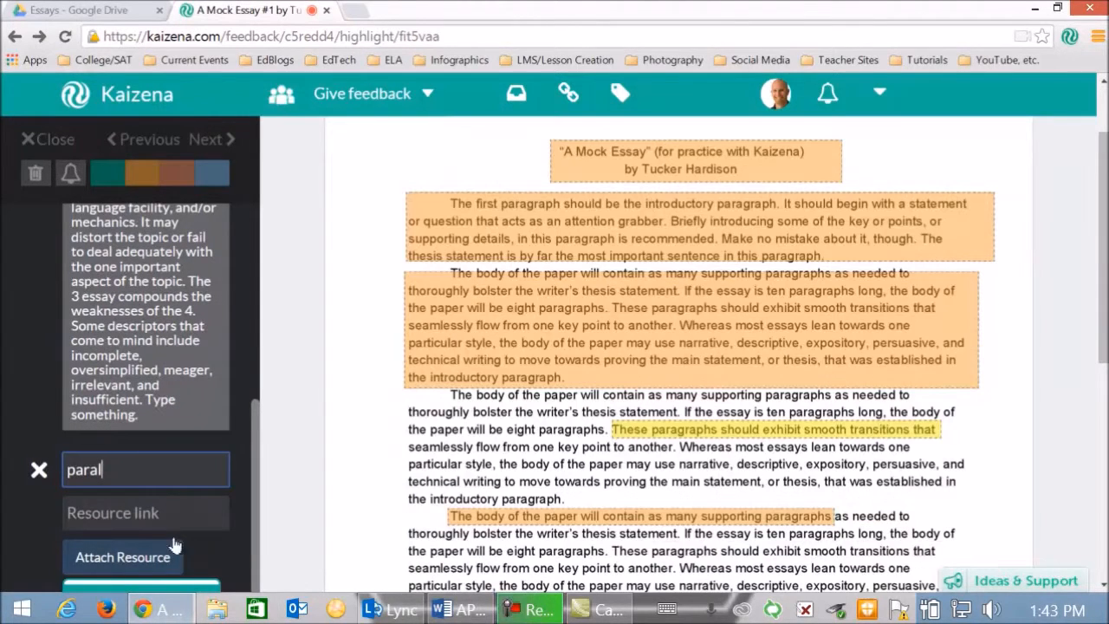
left_click(150, 590)
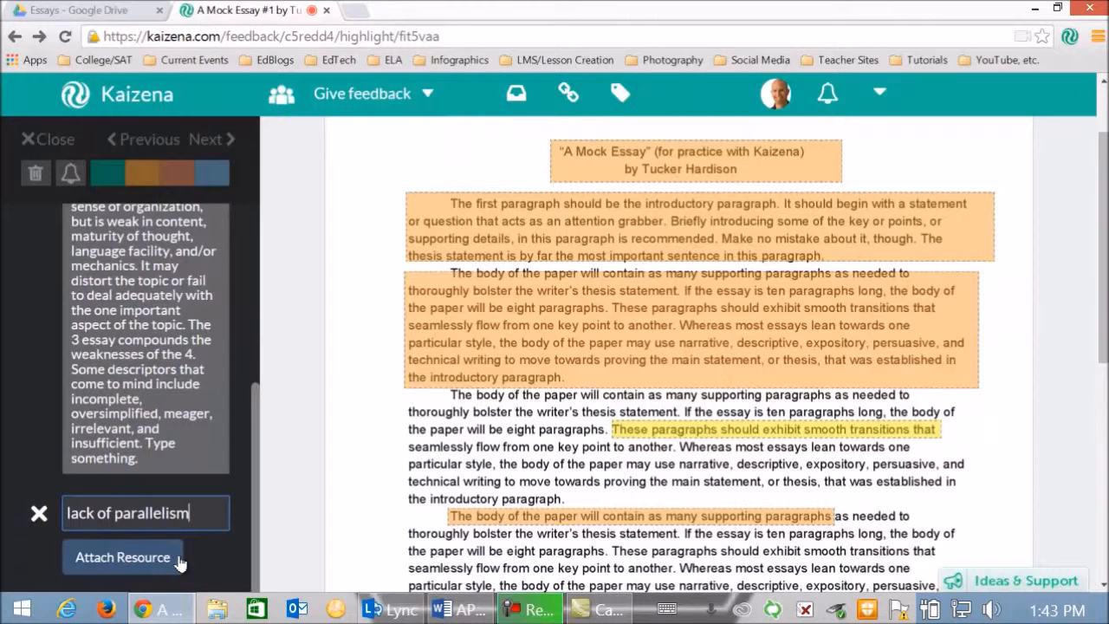
left_click(112, 559)
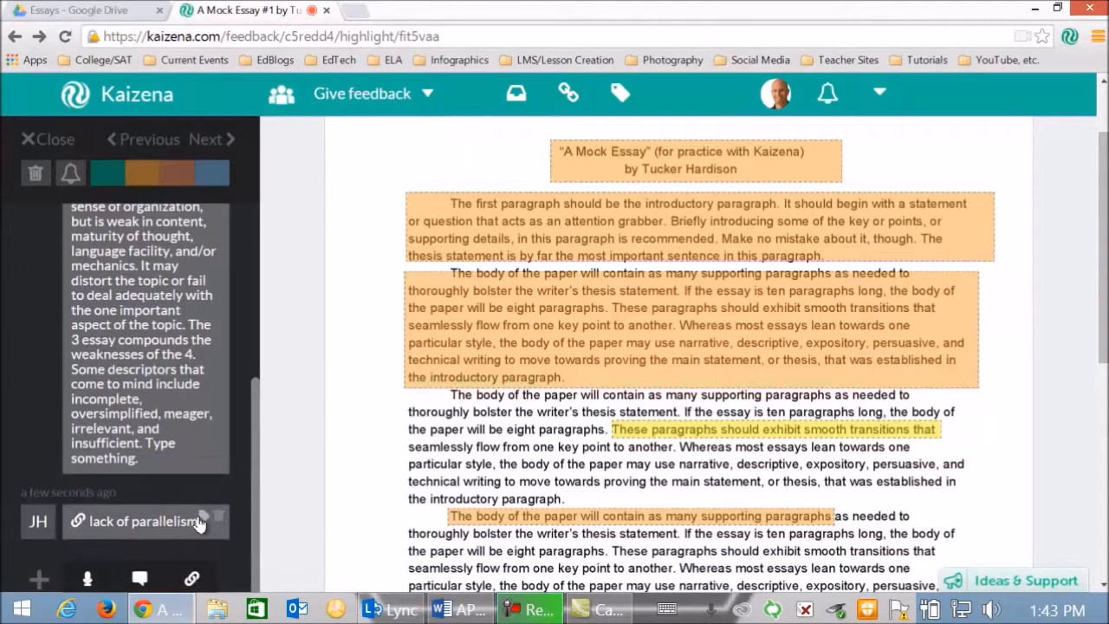
- Save the "lack of parallelism" resource to the "parallel" tag and check all feedback stored under that tag
left_click(201, 520)
left_click(617, 98)
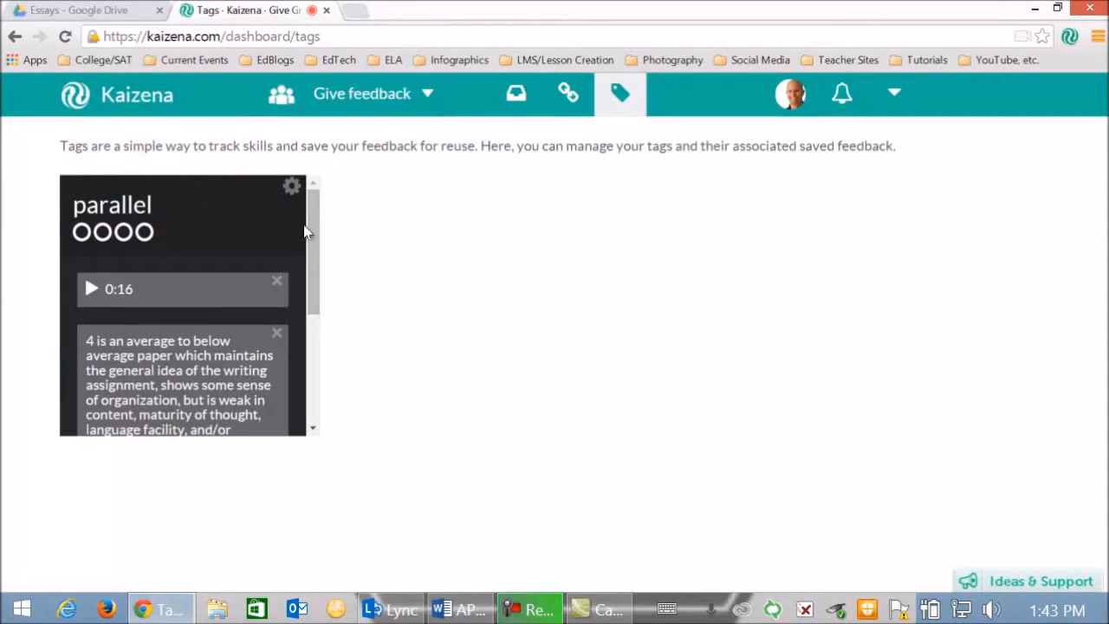
left_click_drag(314, 208, 313, 335)
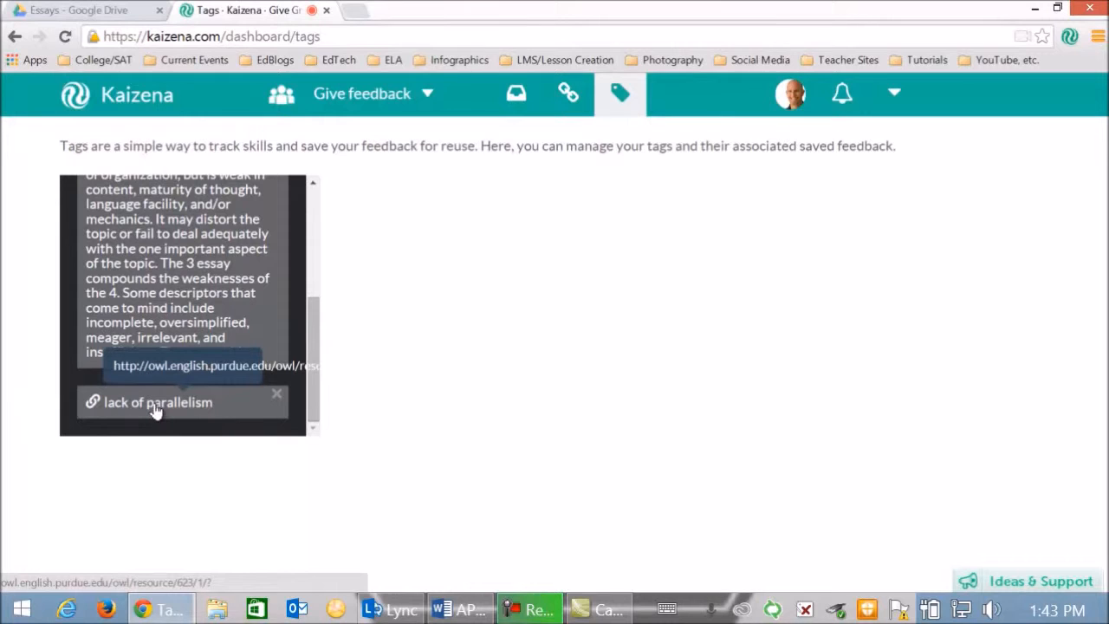
left_click(15, 38)
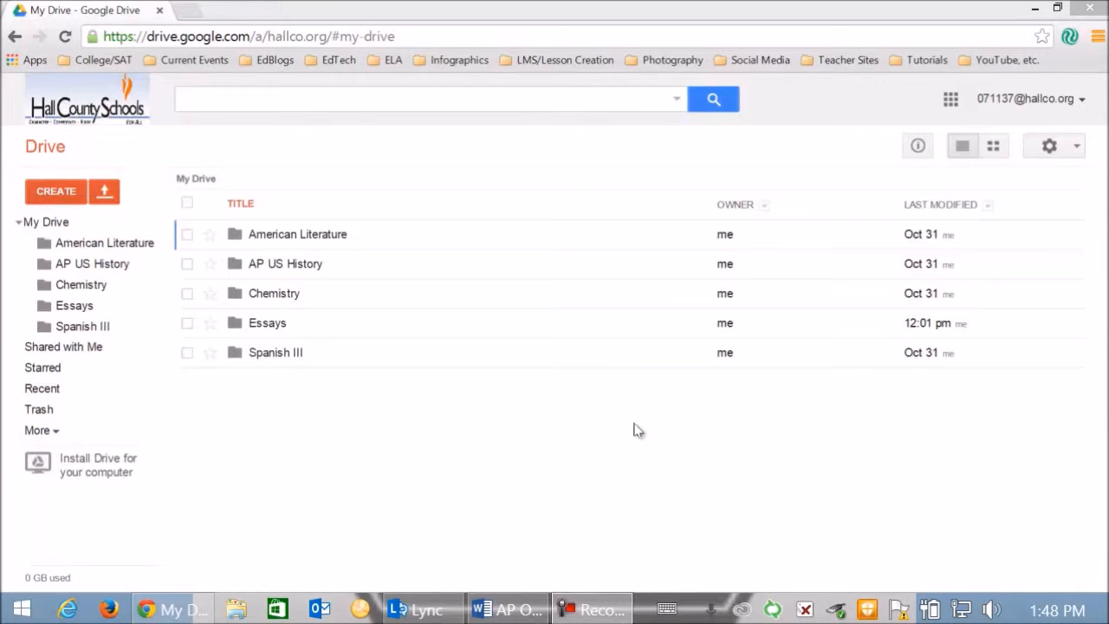
- Open A Mock Essay #1 from the student's Essays folder in Google Drive and follow the newest comment's Kaizena feedback link
left_click(268, 328)
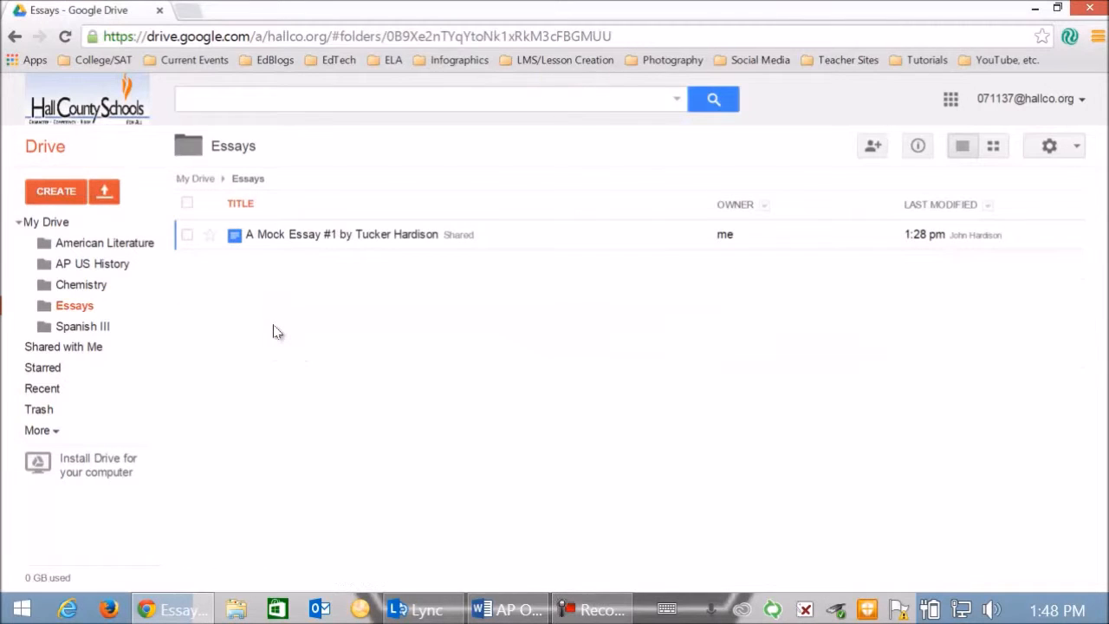
left_click(296, 242)
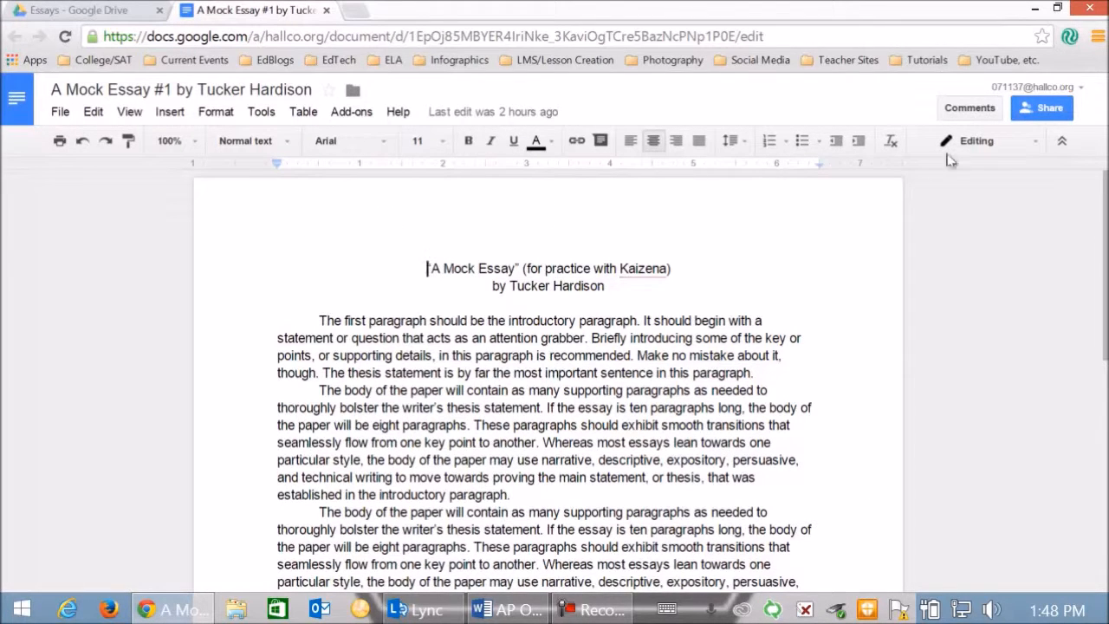
left_click(972, 110)
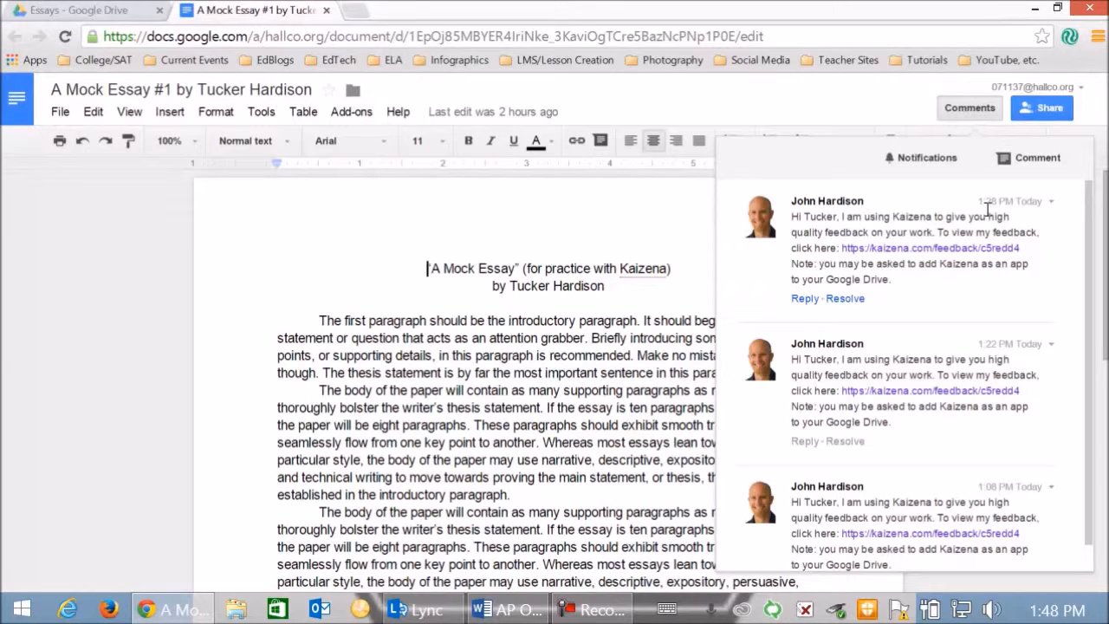
left_click(892, 249)
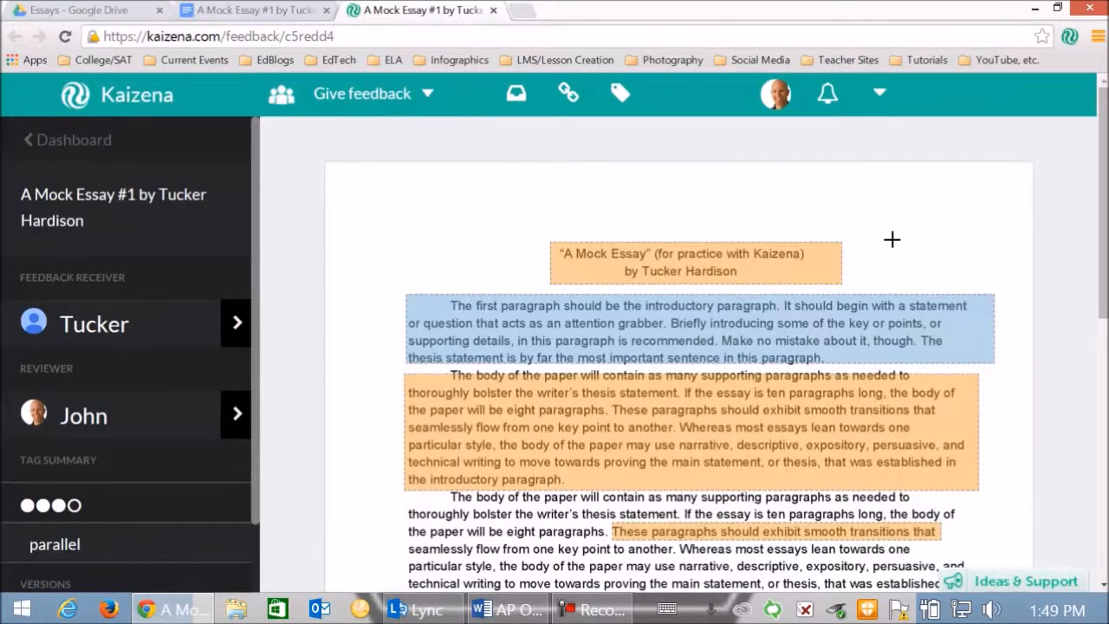
- Look through the highlighted essay and play the voice comment on the title
scroll(988, 269, "down", 4)
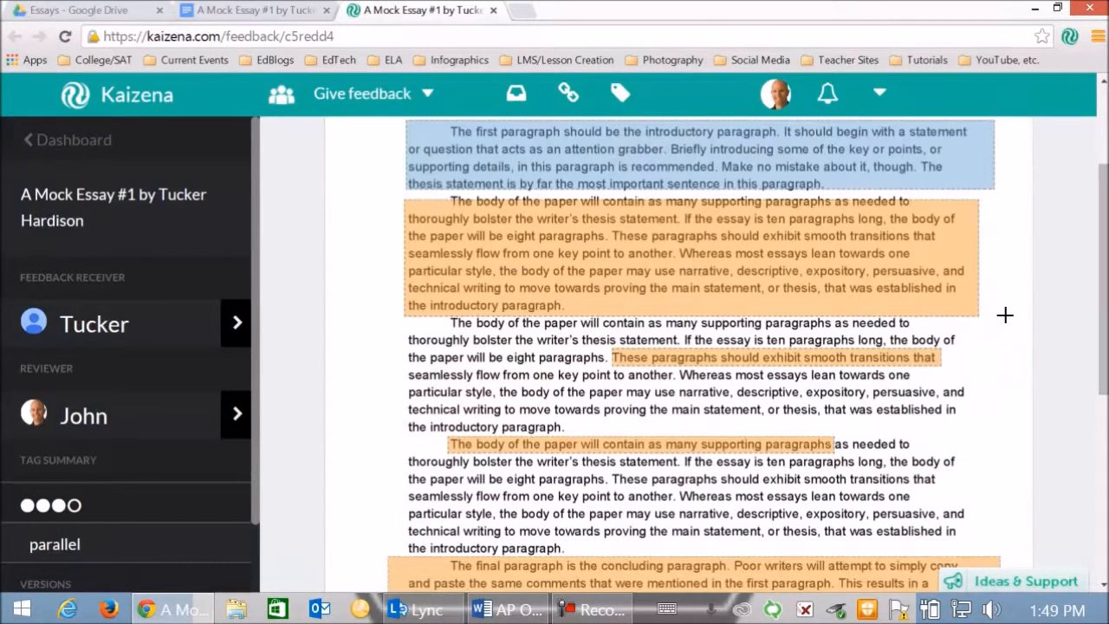
scroll(1004, 315, "down", 1)
scroll(1003, 316, "up", 5)
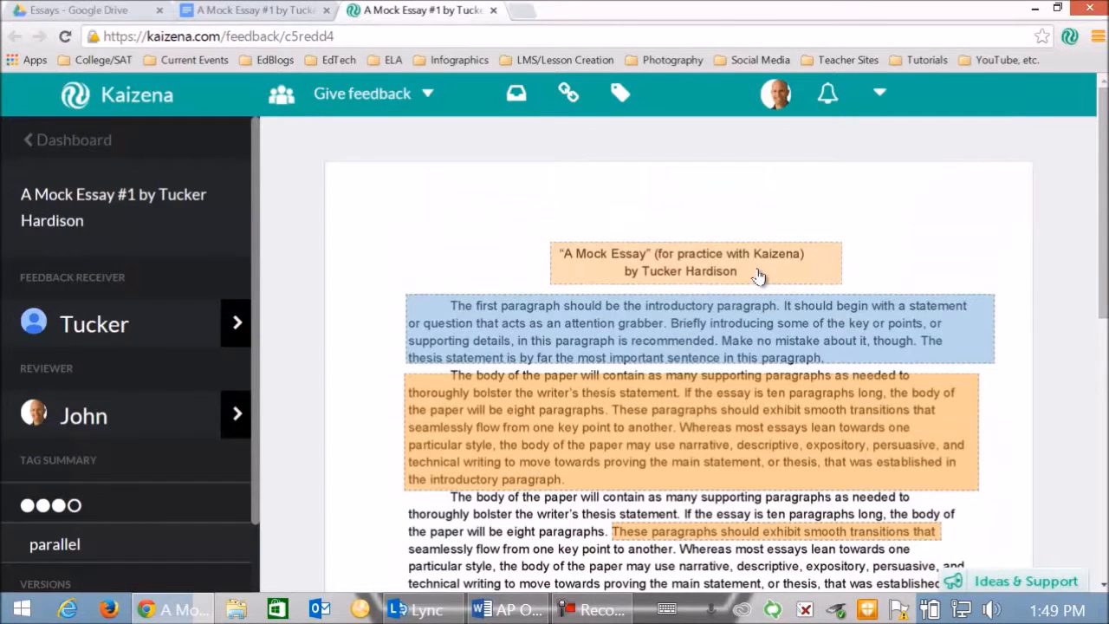
left_click(793, 272)
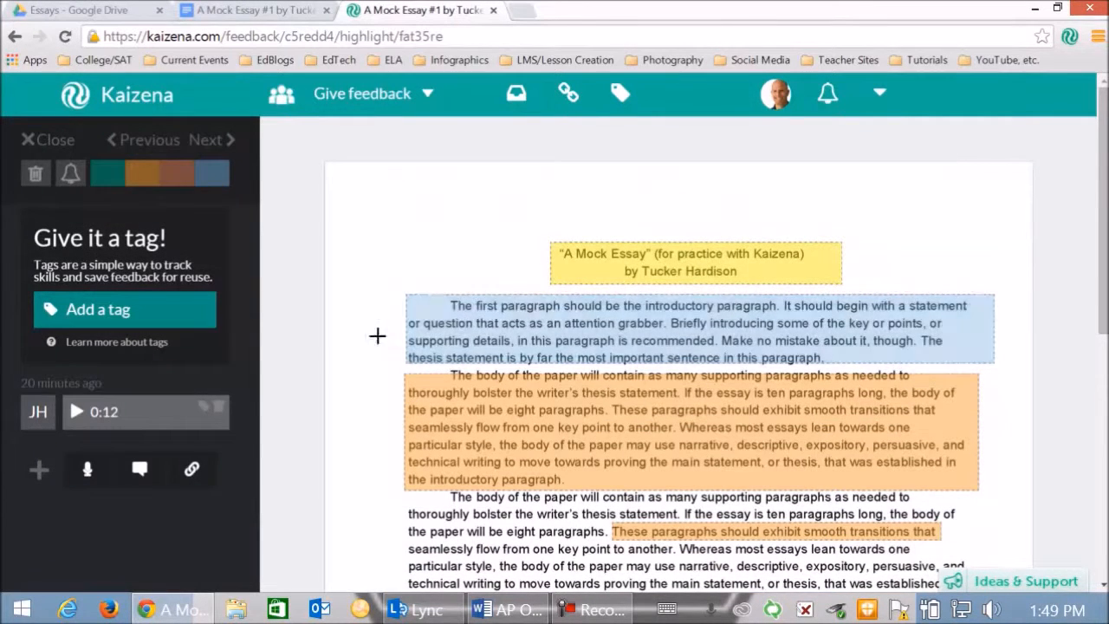
left_click(76, 412)
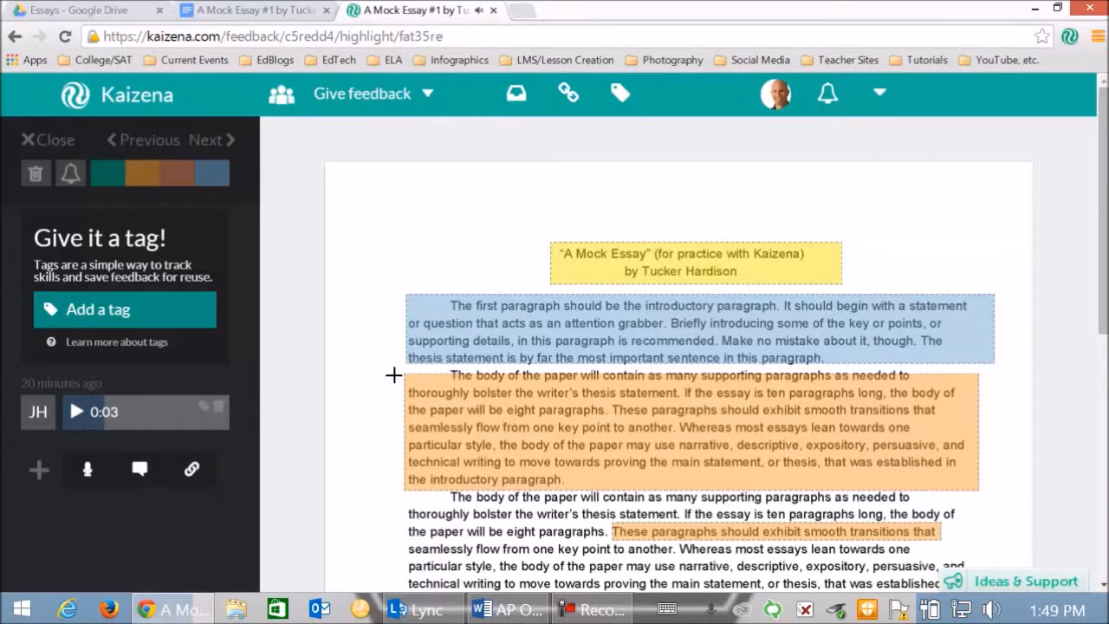
- View the feedback on the introductory paragraph, and on the "These paragraphs should exhibit smooth transitions that" highlight
left_click(446, 334)
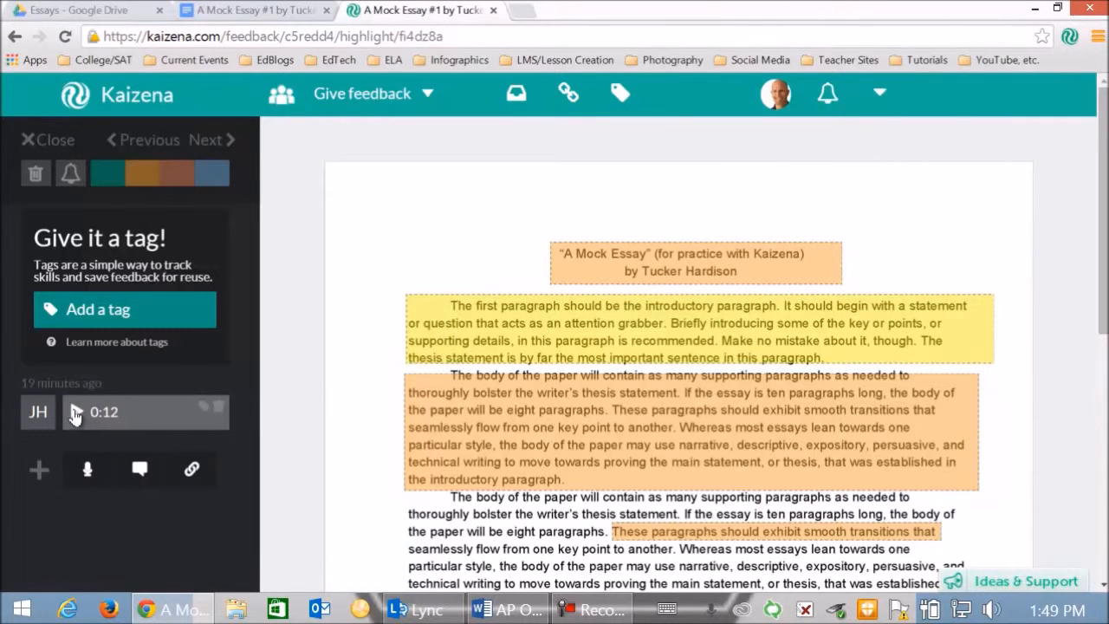
scroll(667, 407, "down", 1)
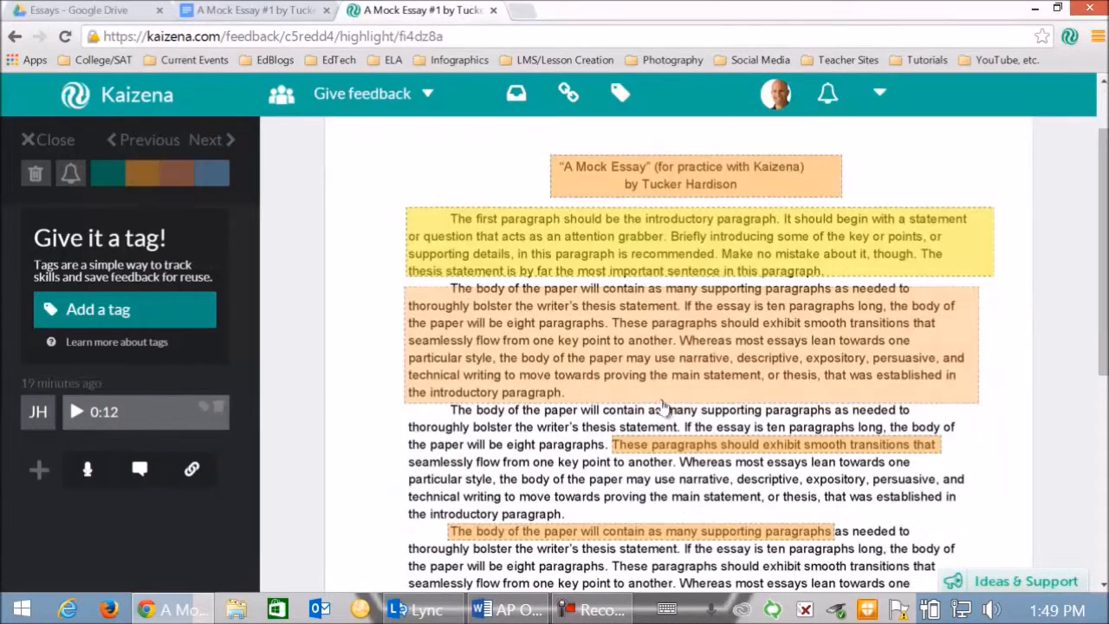
left_click(652, 445)
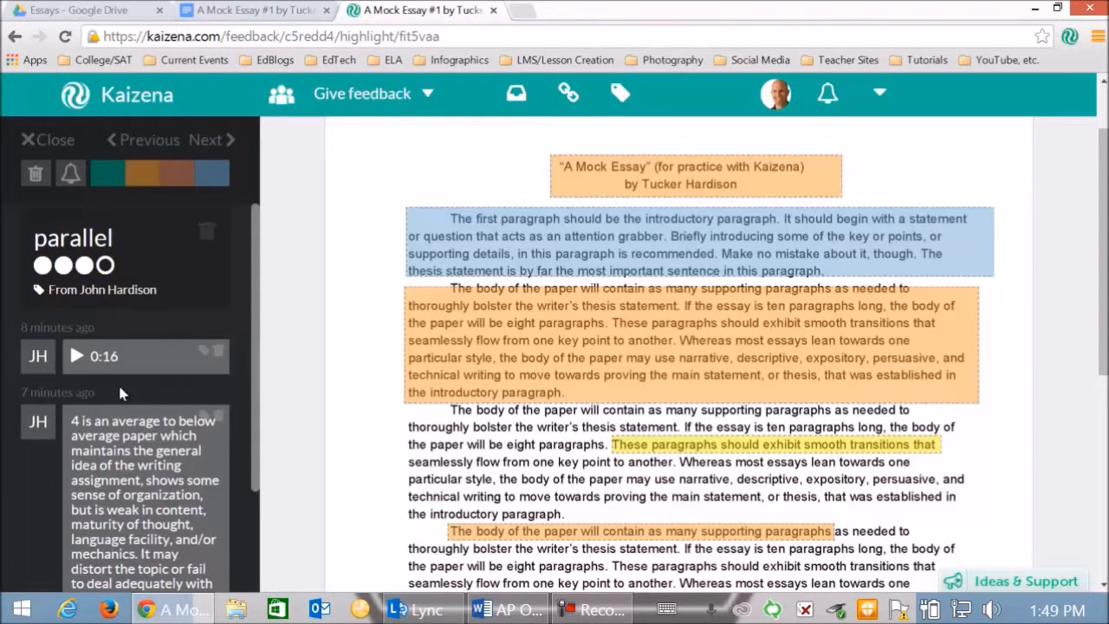
- Read through the text comment under the "parallel" tag, open its "lack of parallelism" resource, and return to the essay feedback
left_click_drag(252, 367, 273, 452)
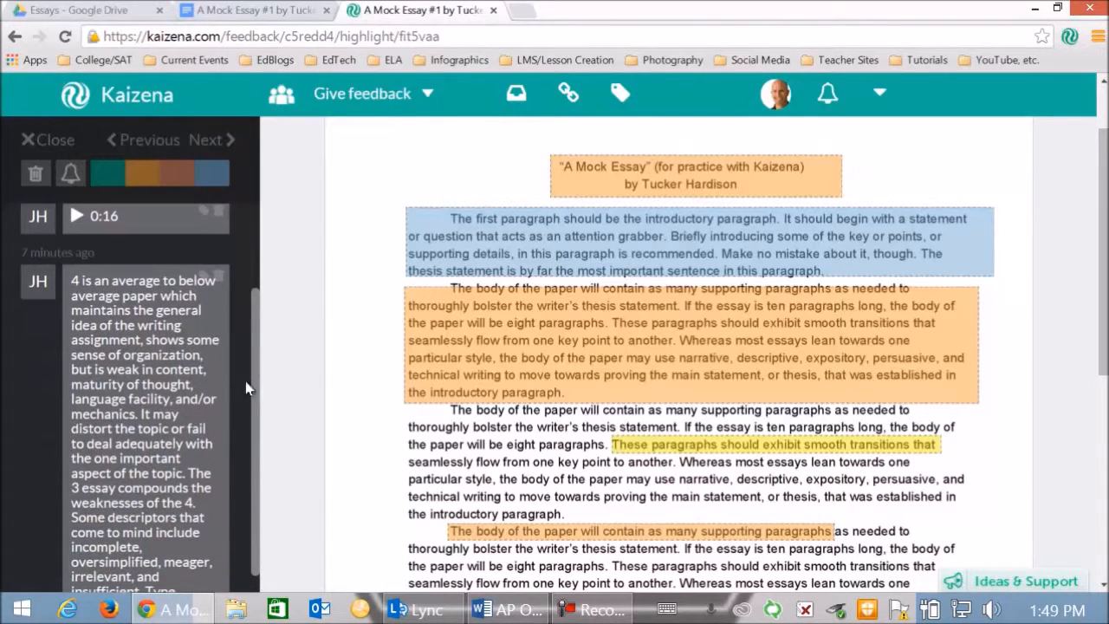
left_click_drag(253, 376, 266, 455)
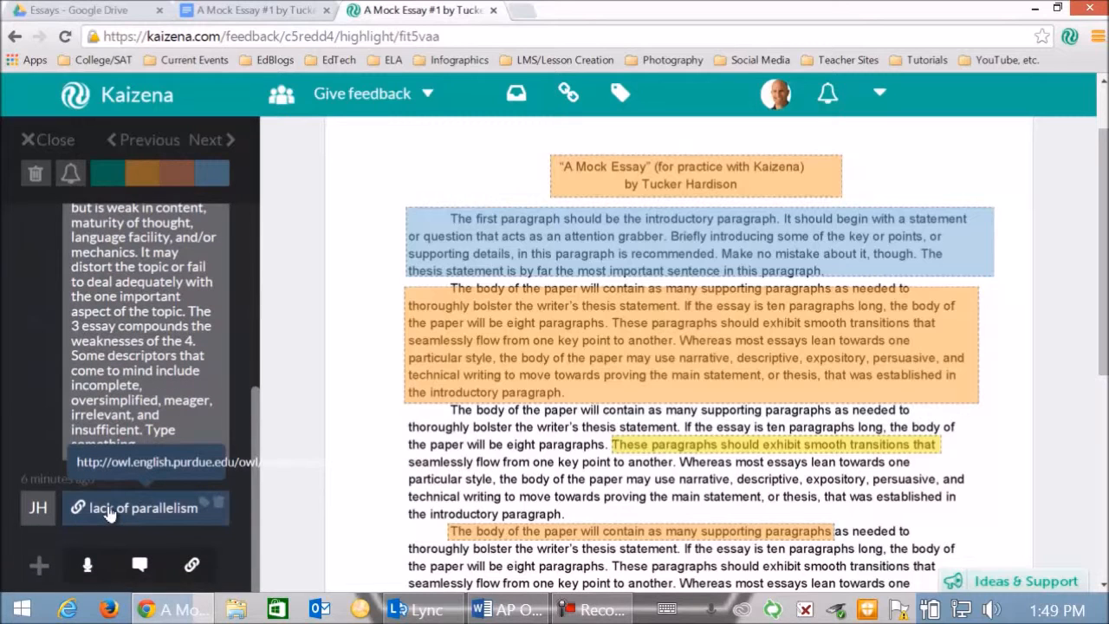
left_click(110, 513)
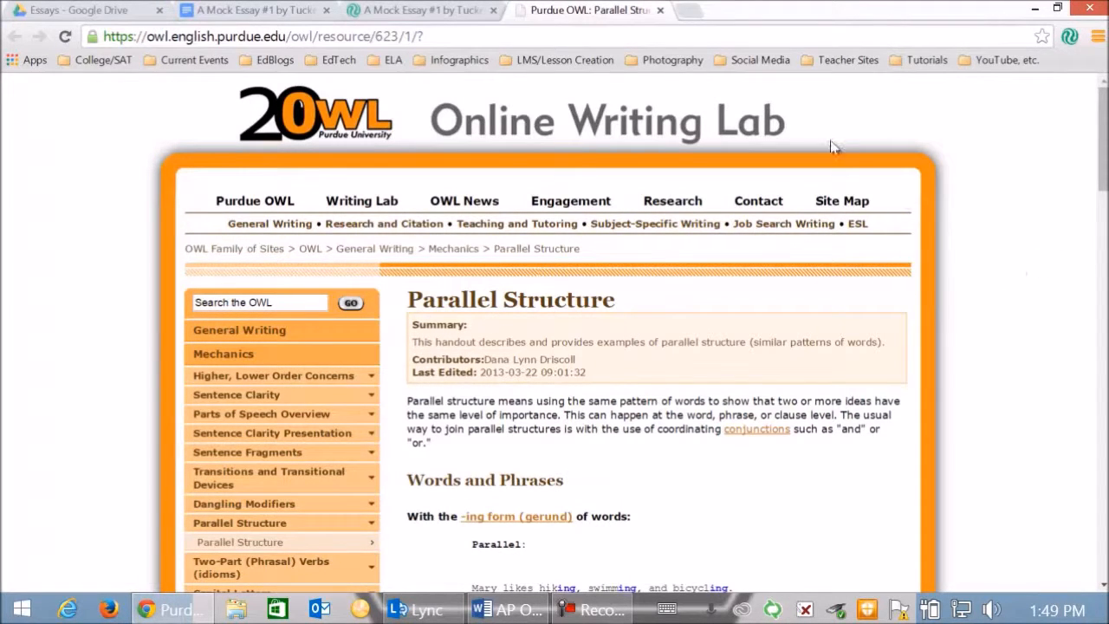
left_click(660, 11)
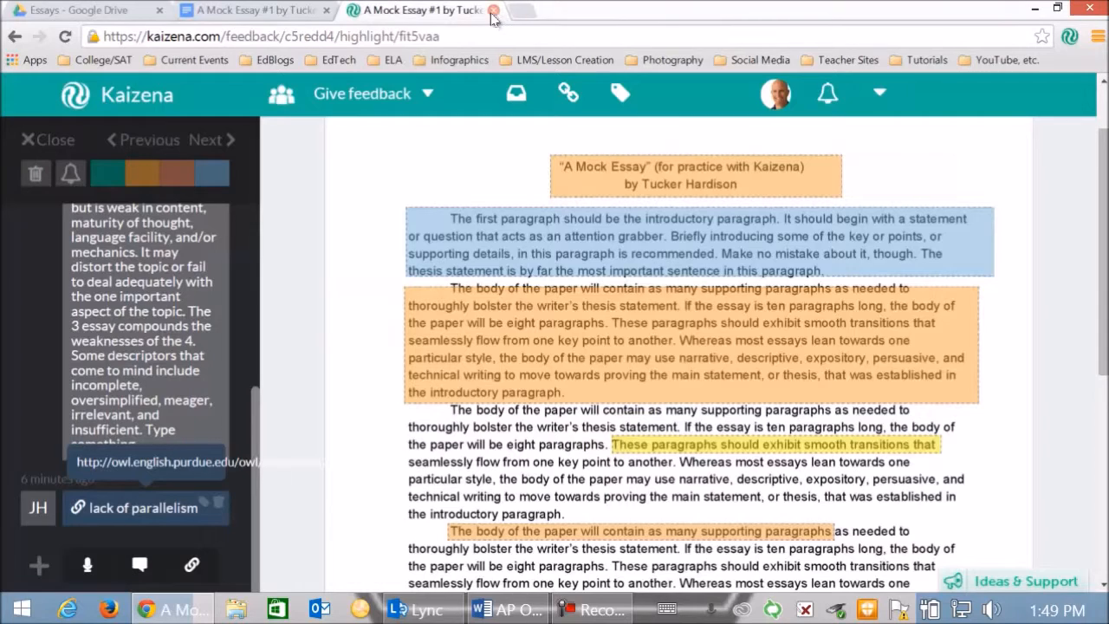
scroll(359, 240, "down", 2)
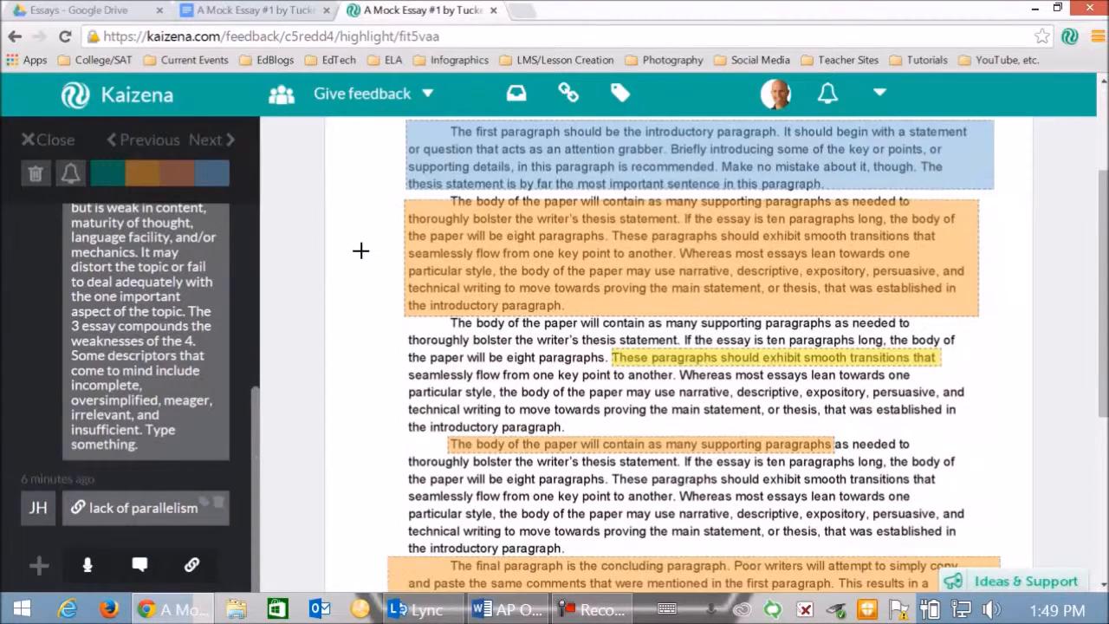
scroll(366, 263, "down", 1)
scroll(366, 263, "down", 1)
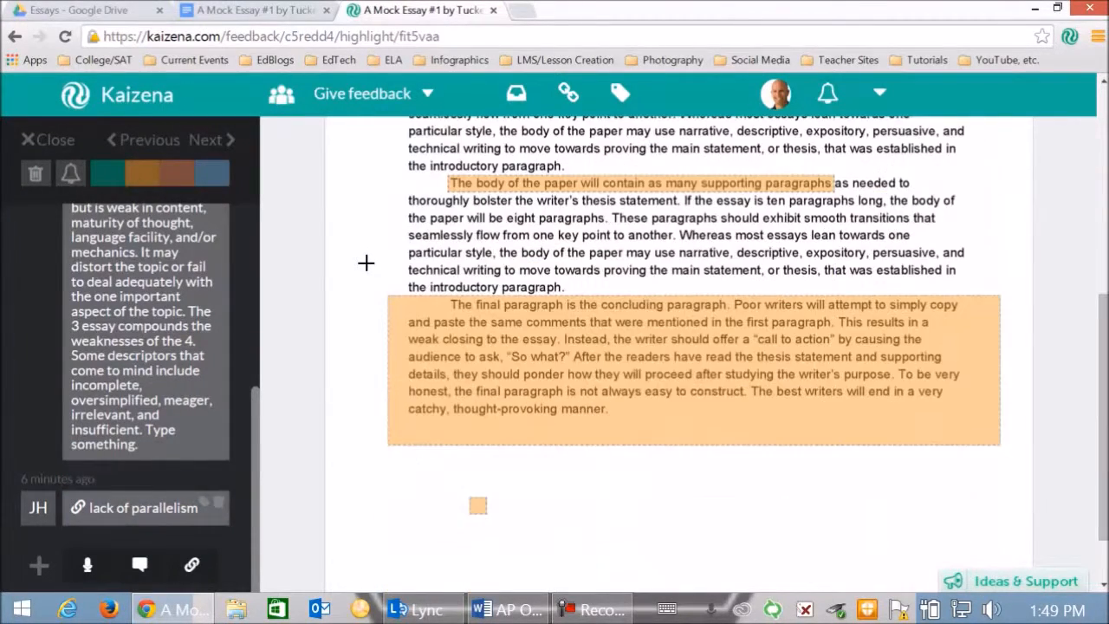
scroll(365, 263, "up", 3)
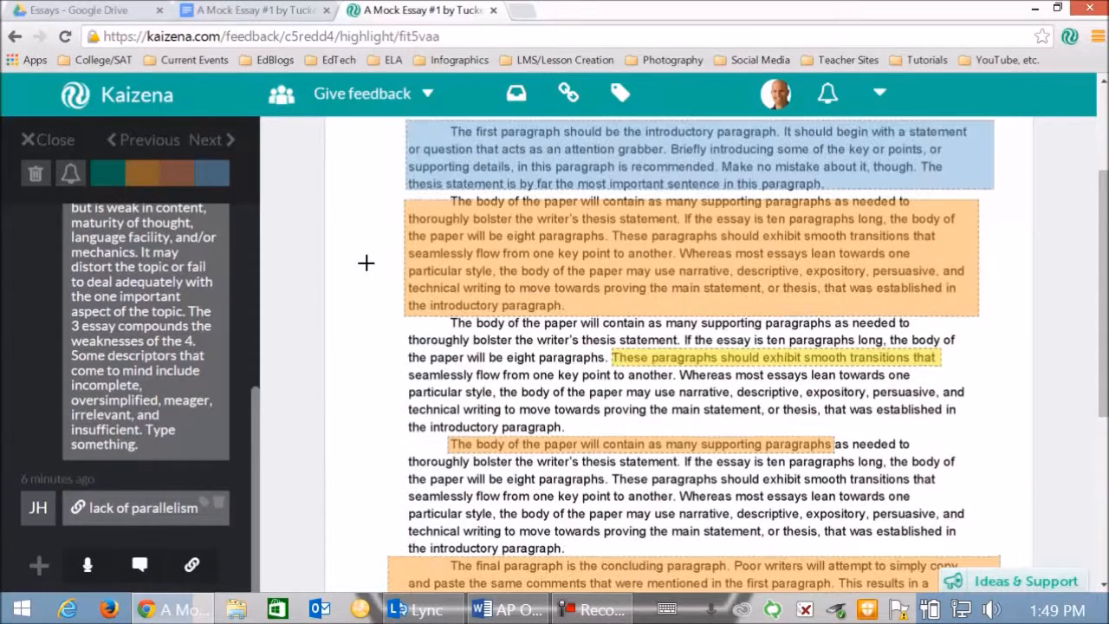
scroll(386, 251, "up", 1)
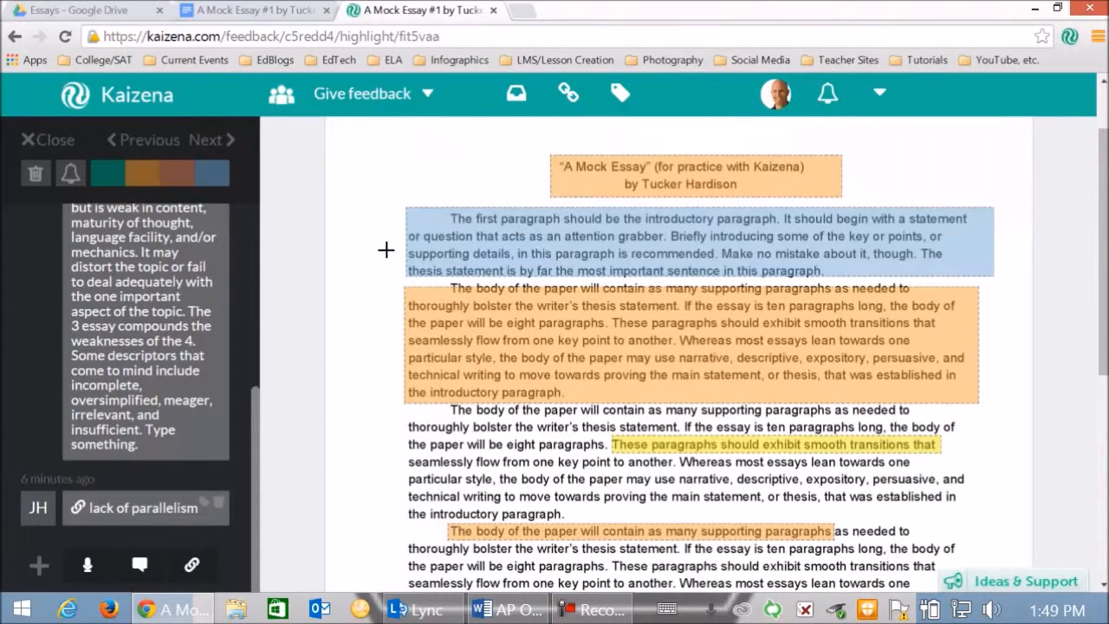